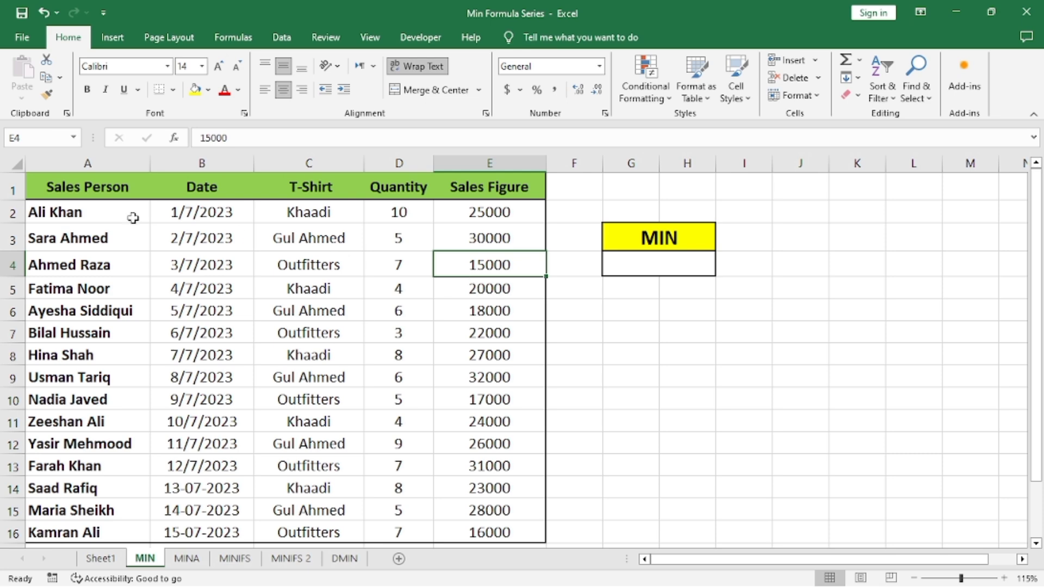
# Examine the sales table on the MIN sheet, especially its Quantity and Sales Figure columns, with the ribbon hidden
pyautogui.moveTo(49, 191); pyautogui.dragTo(497, 483)
pyautogui.click(484, 260)
pyautogui.moveTo(400, 224); pyautogui.dragTo(398, 468)
pyautogui.moveTo(478, 235); pyautogui.dragTo(476, 446)
pyautogui.click(505, 288)
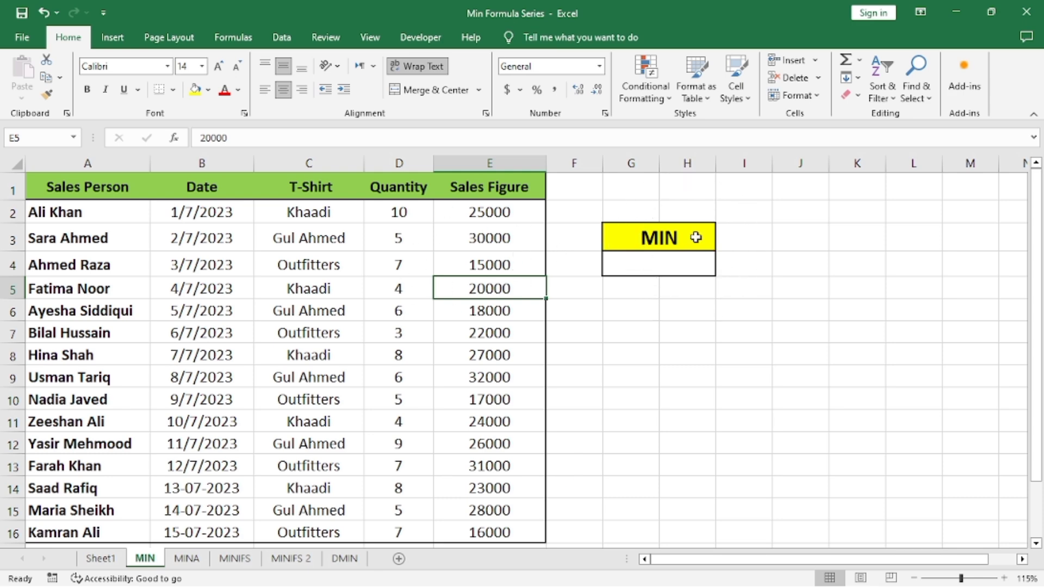
pyautogui.click(650, 268)
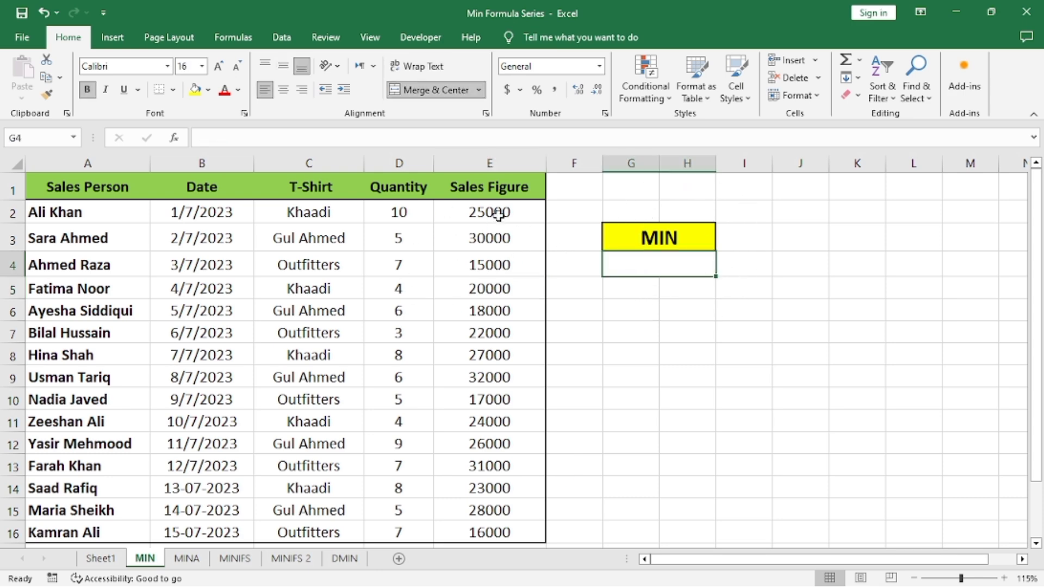
pyautogui.hotkey('ctrl', 'shift', 'F1')
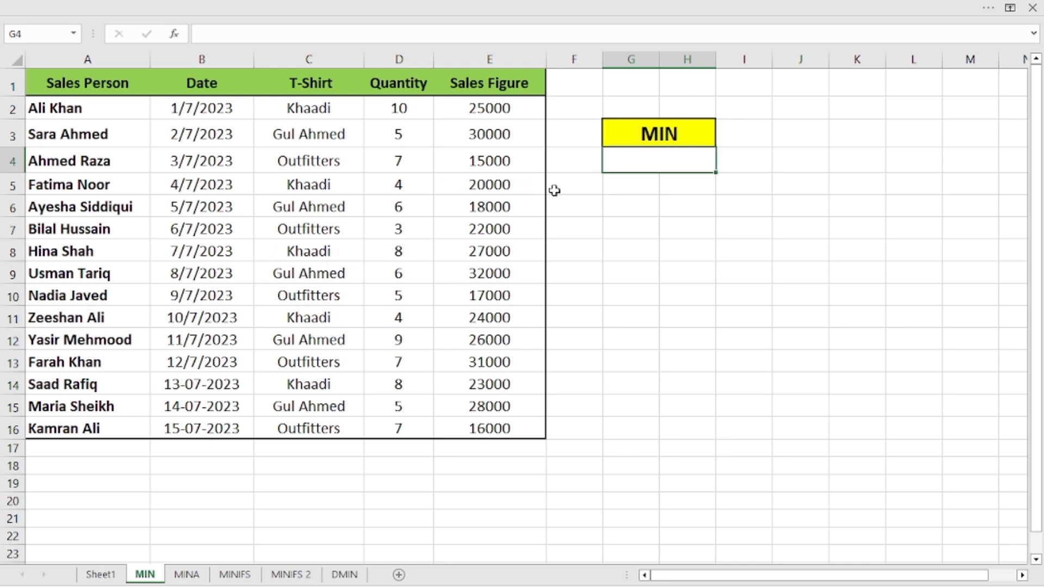
pyautogui.scroll(2, 614, 180)
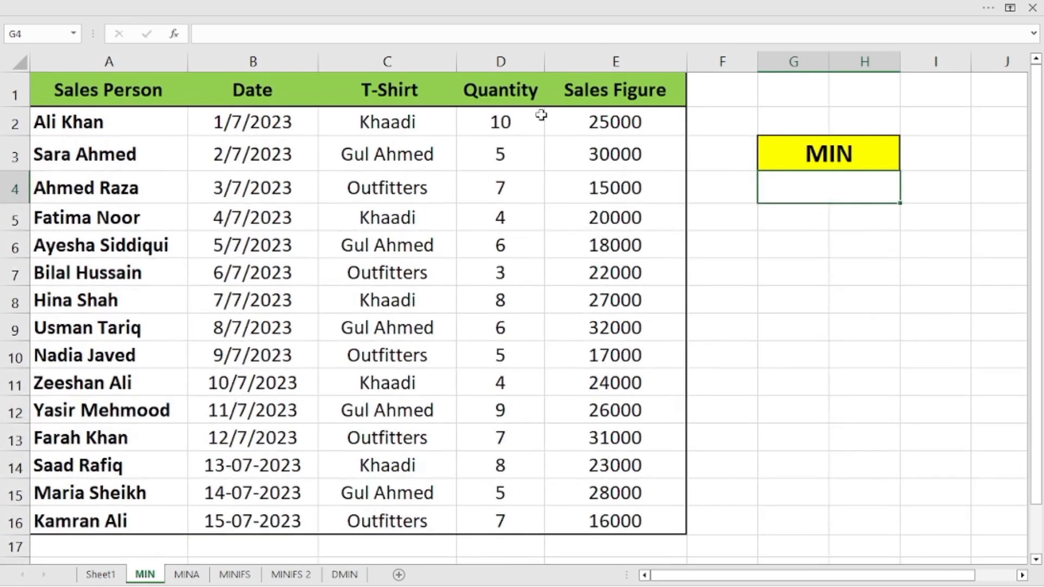
pyautogui.moveTo(631, 122); pyautogui.dragTo(635, 410)
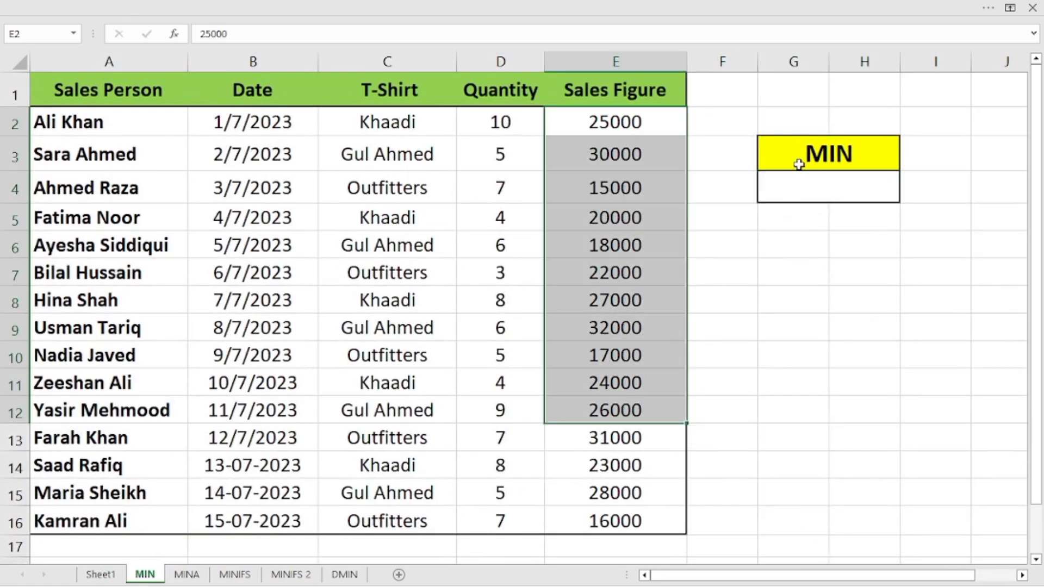
# Enter =MIN(E2:E16) in cell G4 under the MIN heading and check it against the Sales Figure column
pyautogui.click(800, 186)
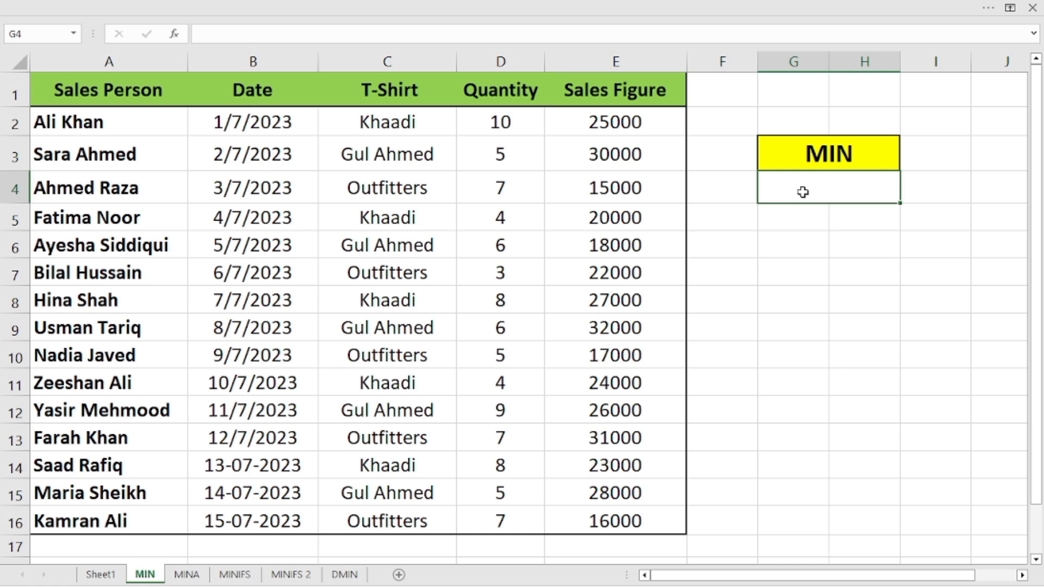
pyautogui.write('=min')
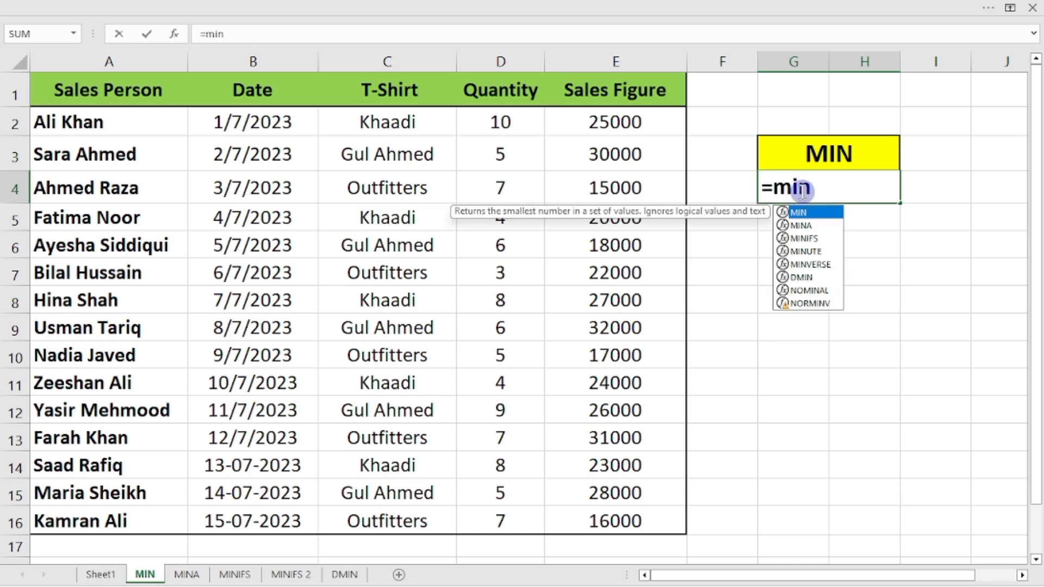
pyautogui.press('Tab')
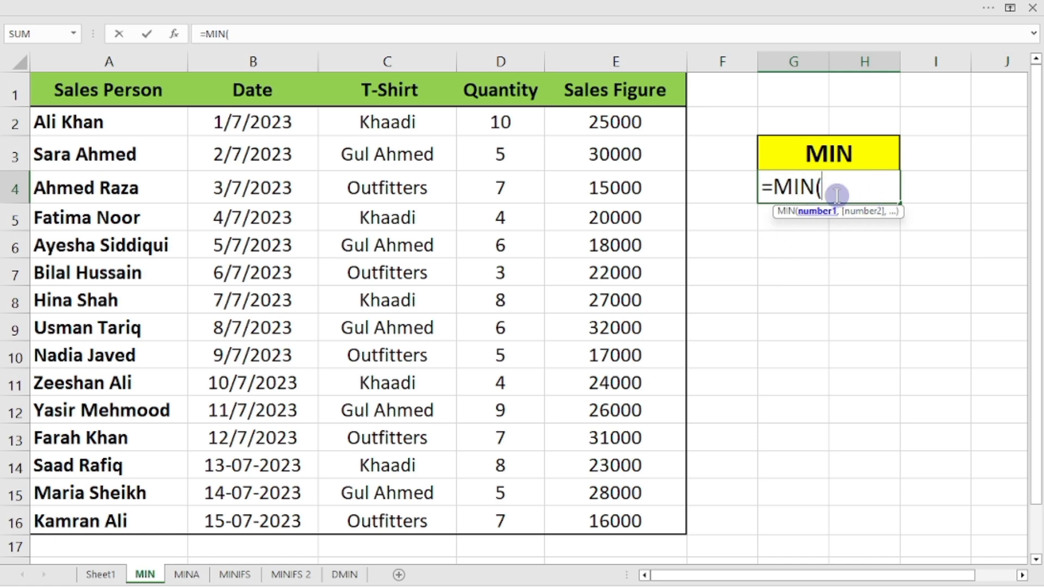
pyautogui.moveTo(636, 127); pyautogui.dragTo(620, 523)
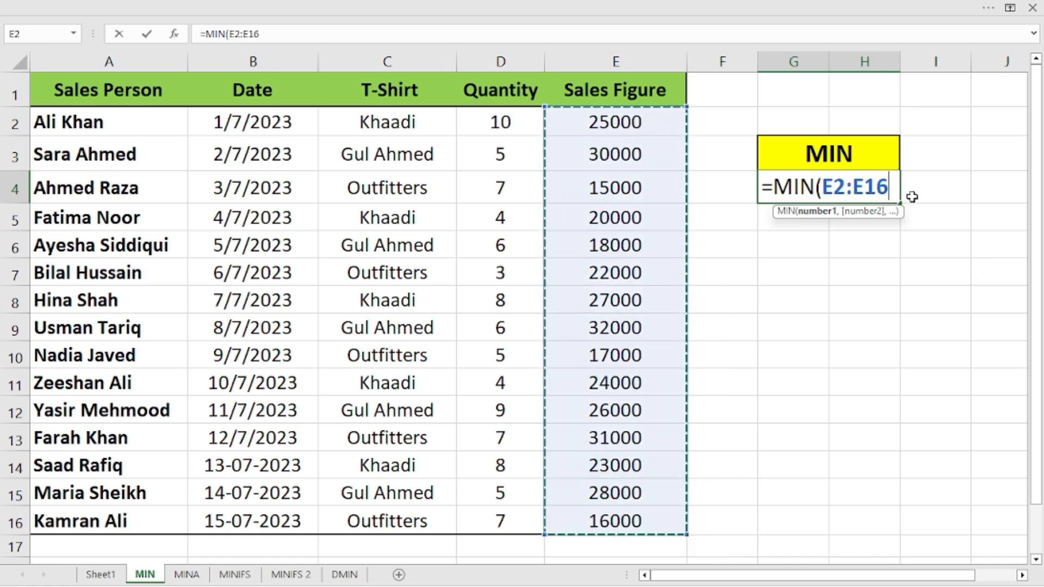
pyautogui.write(')')
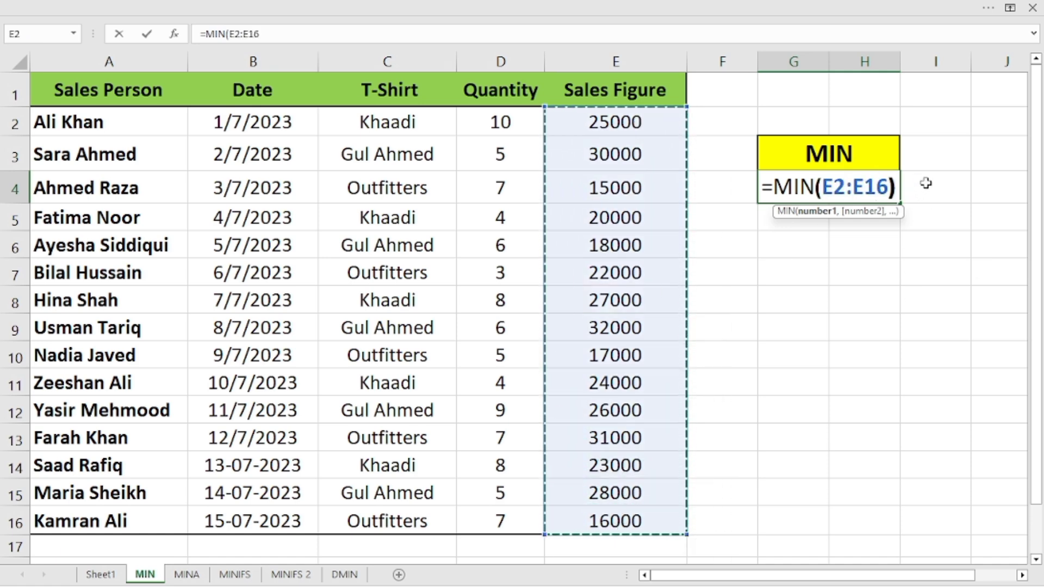
pyautogui.press('Return')
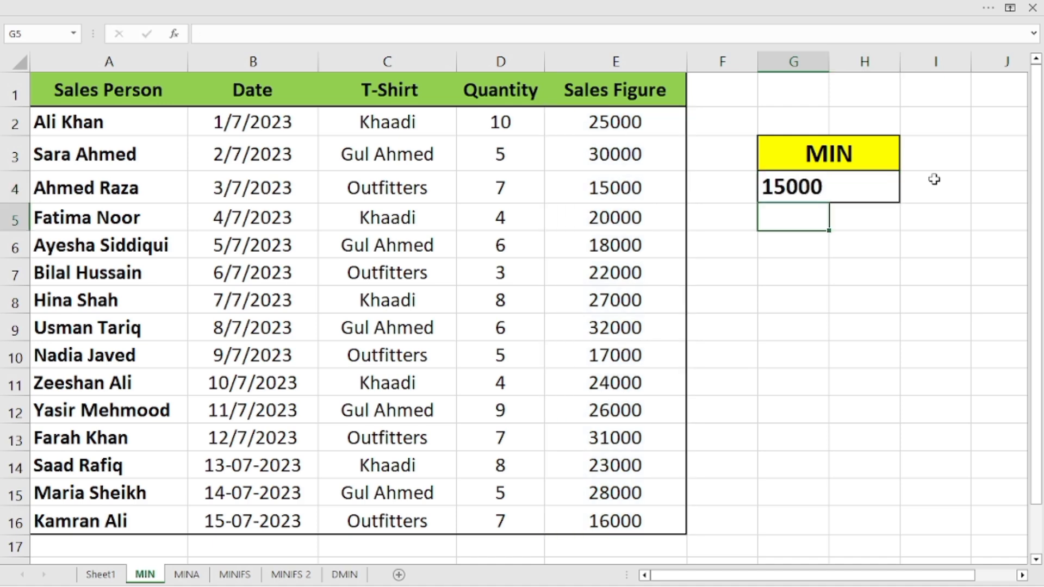
pyautogui.click(829, 197)
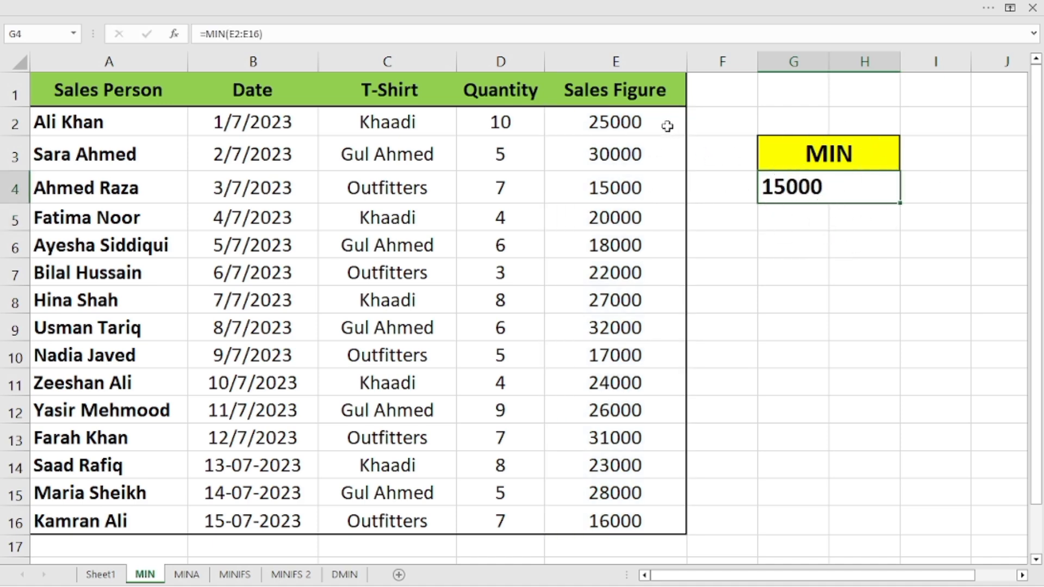
pyautogui.moveTo(667, 126); pyautogui.dragTo(625, 436)
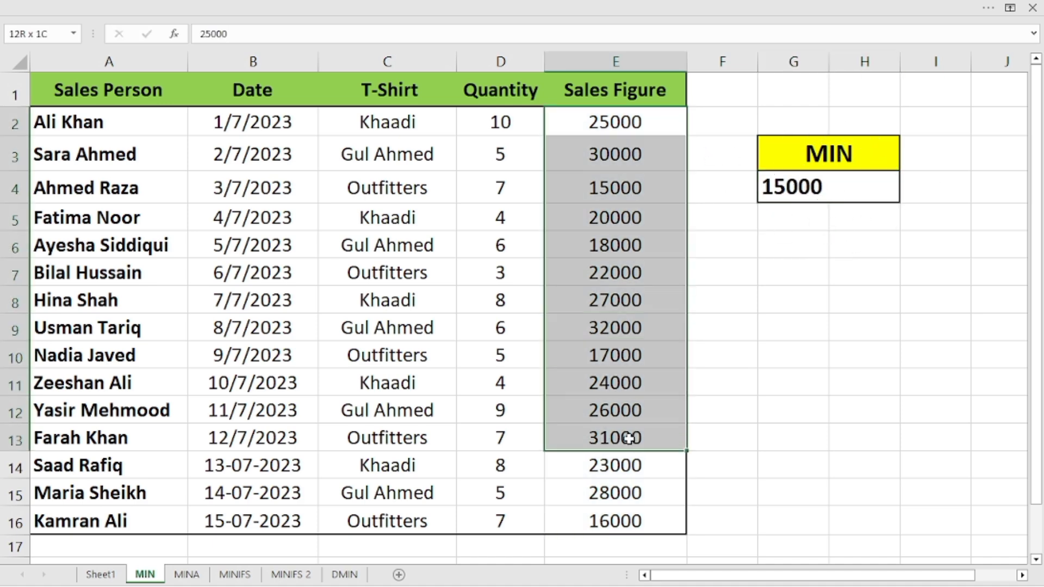
pyautogui.click(833, 192)
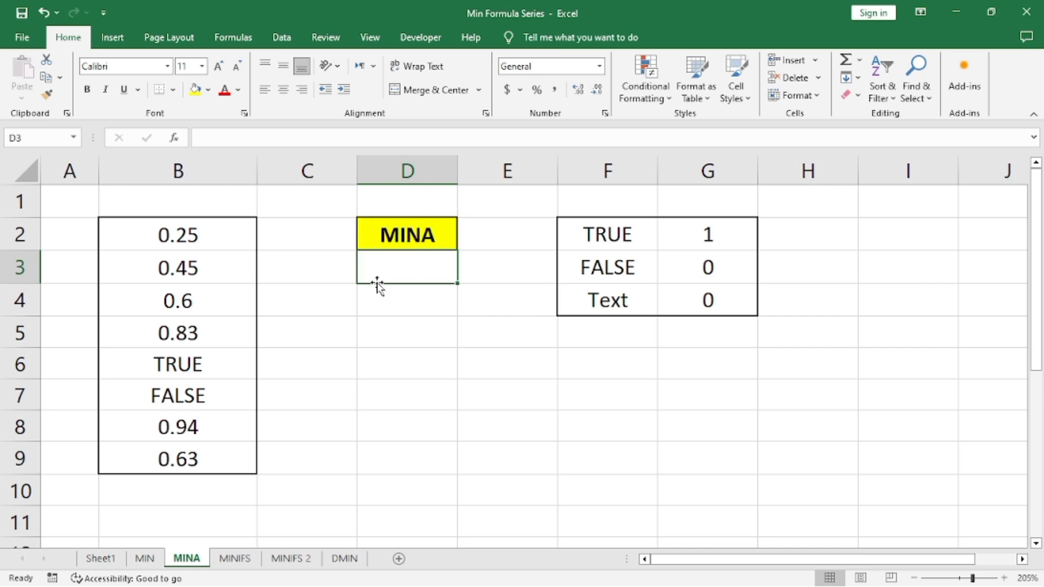
# With the ribbon hidden, examine the MINA sheet's reference table showing how TRUE, FALSE and Text are valued
pyautogui.hotkey('ctrl', 'shift', 'F1')
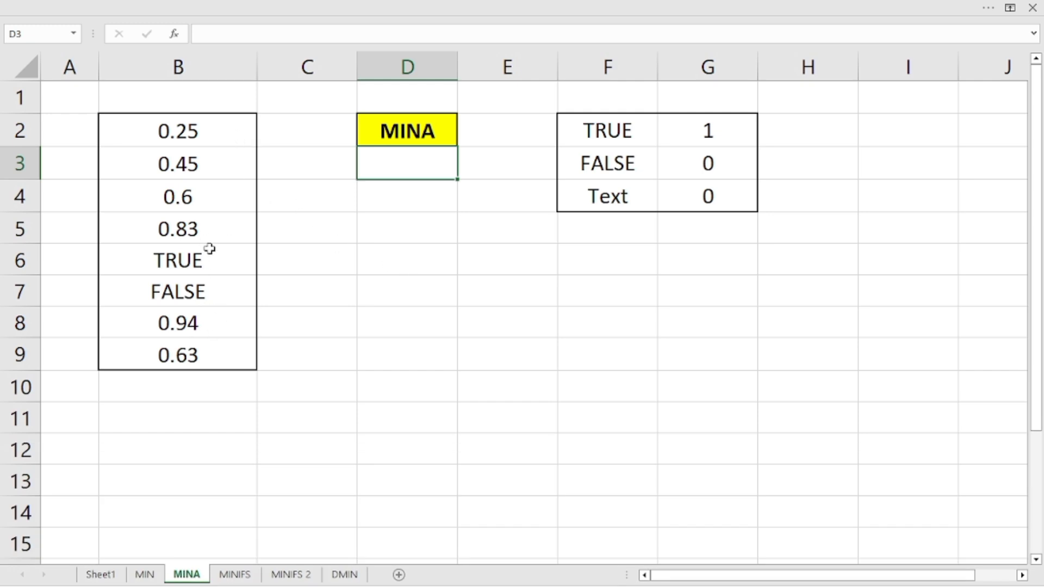
pyautogui.press('ctrl')
pyautogui.click(608, 129)
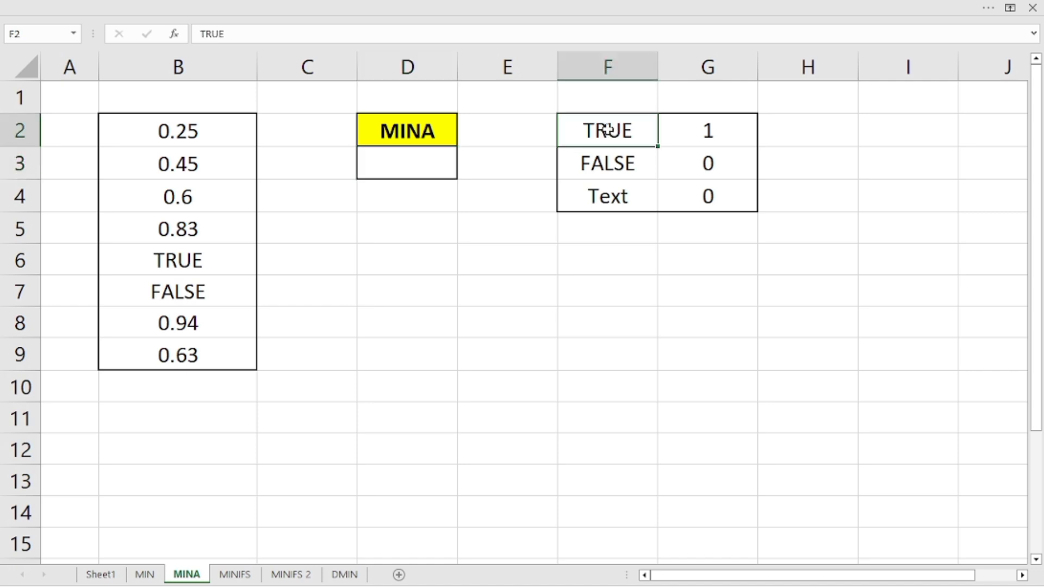
pyautogui.click(613, 167)
pyautogui.click(617, 197)
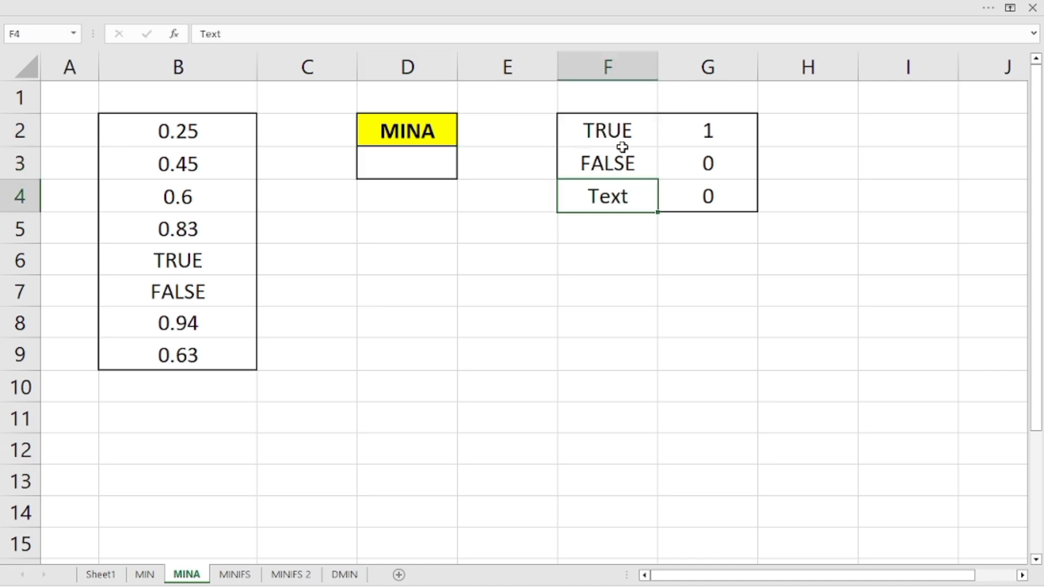
pyautogui.moveTo(613, 129); pyautogui.dragTo(695, 140)
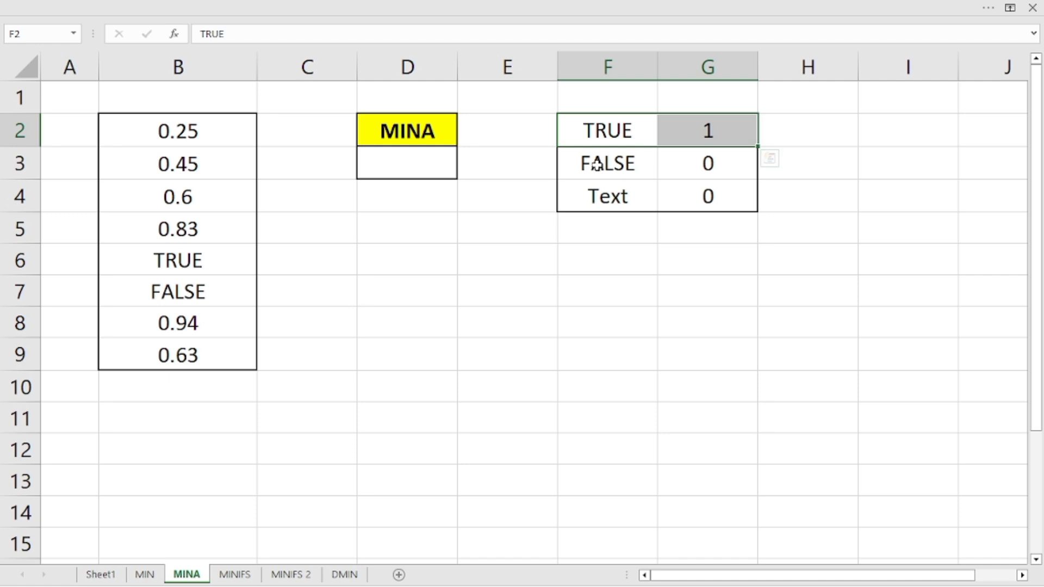
pyautogui.moveTo(598, 166); pyautogui.dragTo(664, 169)
pyautogui.moveTo(625, 197); pyautogui.dragTo(671, 203)
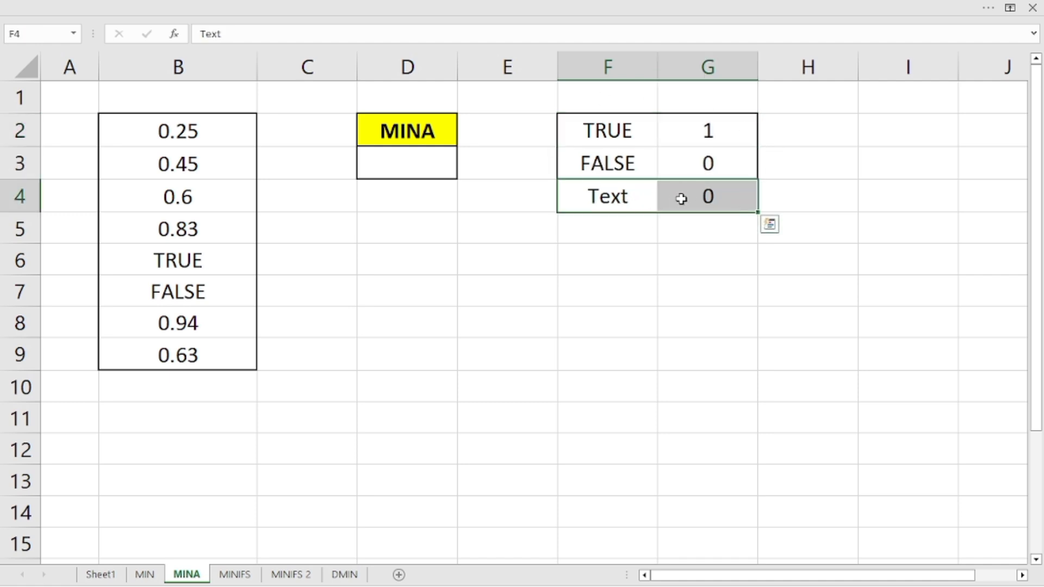
pyautogui.click(577, 204)
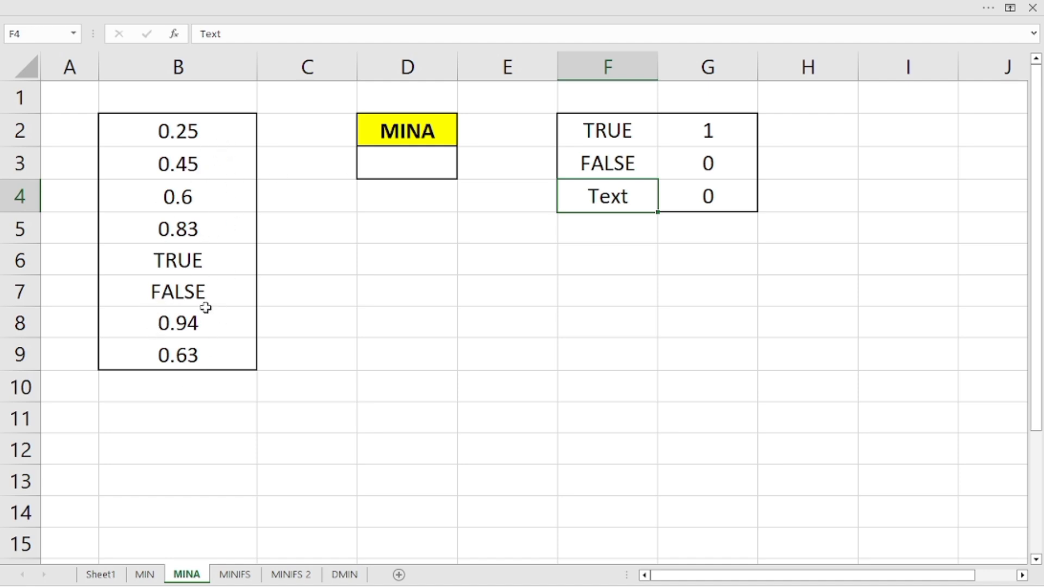
# Enter =MINA(B2:B9) in cell D3 under the MINA heading to find the smallest value including logical values
pyautogui.click(402, 163)
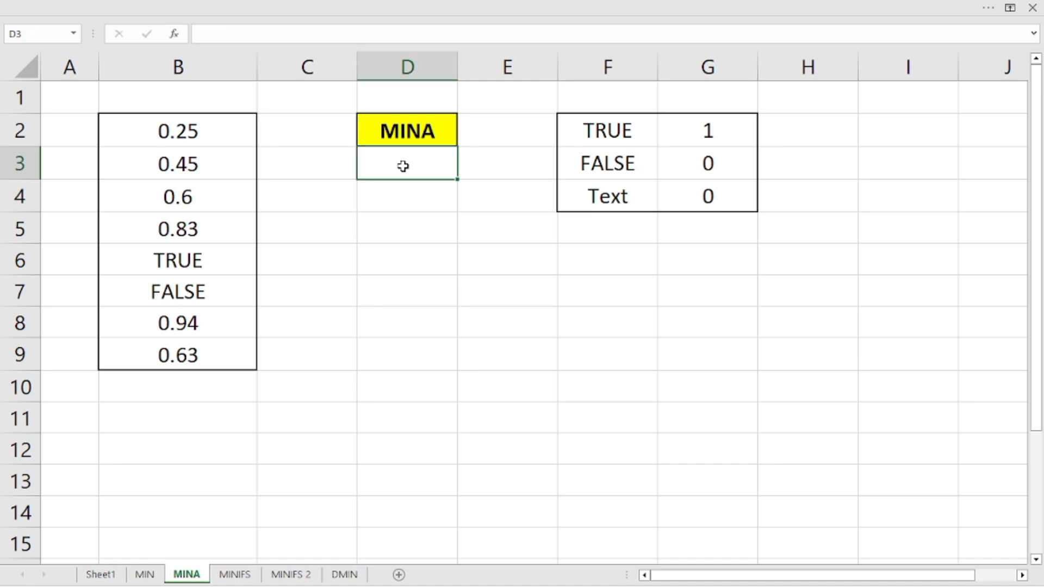
pyautogui.write('=mina')
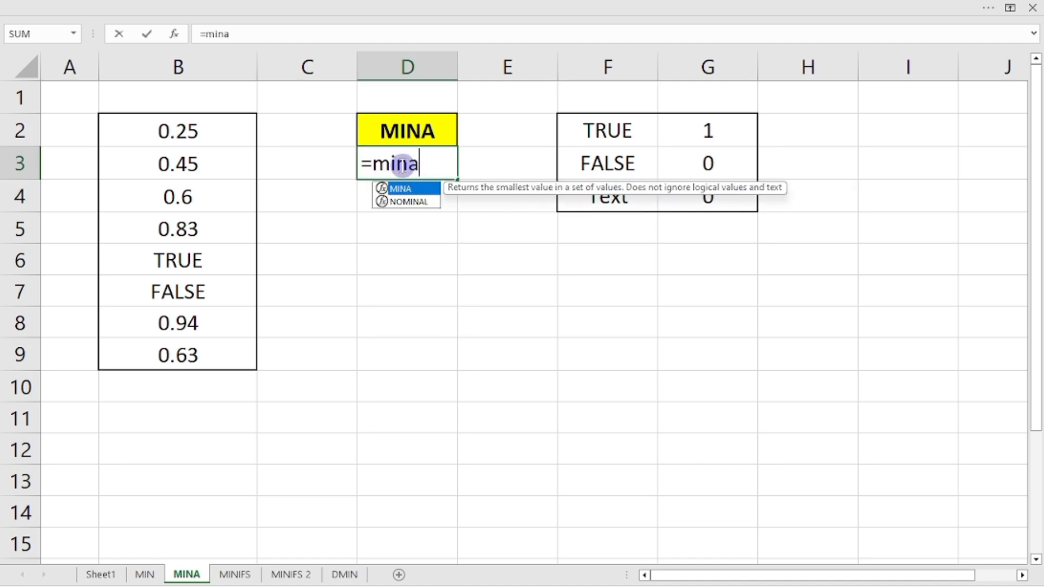
pyautogui.press('Tab')
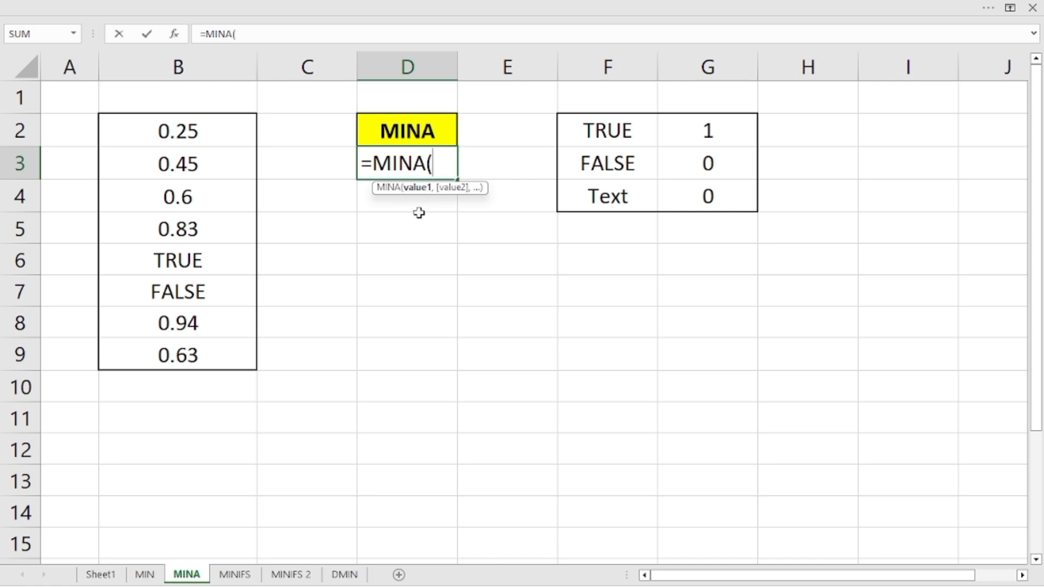
pyautogui.moveTo(209, 132); pyautogui.dragTo(203, 346)
pyautogui.write(')')
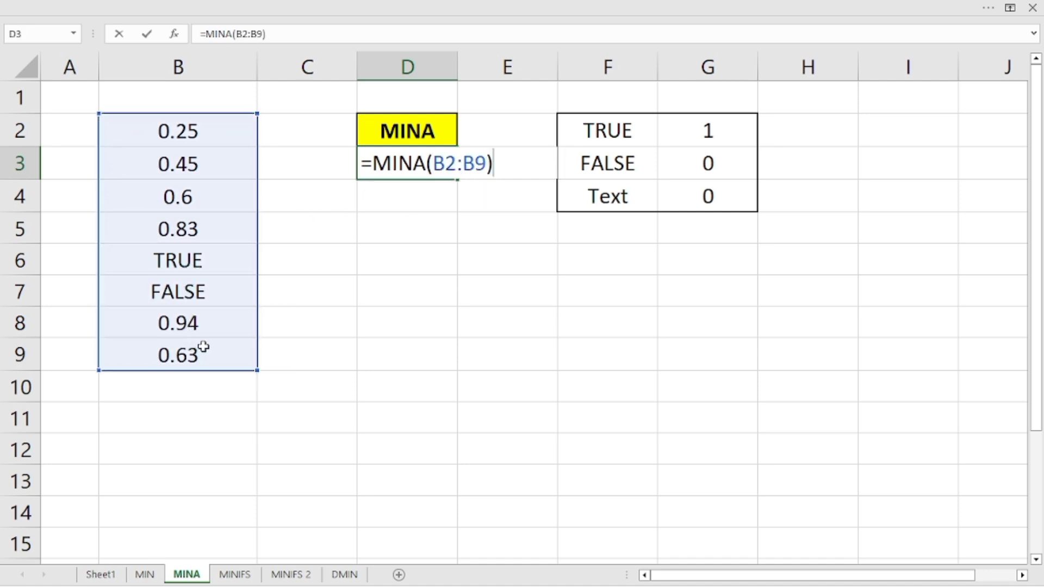
pyautogui.press('Return')
# Compare the MINA result with the values in B2:B9 and the TRUE and FALSE rows of the reference table
pyautogui.click(421, 168)
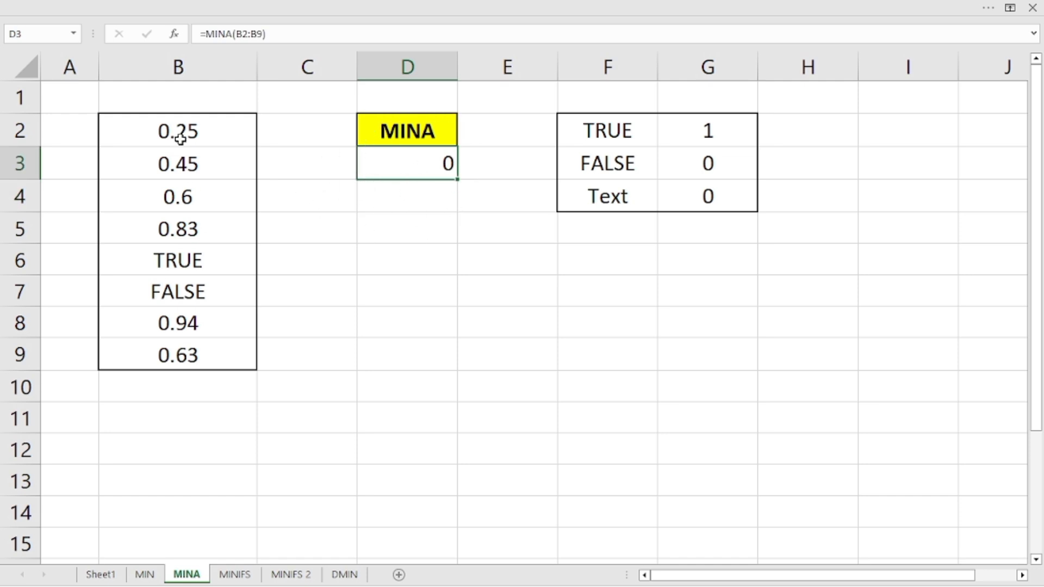
pyautogui.moveTo(180, 139); pyautogui.dragTo(197, 353)
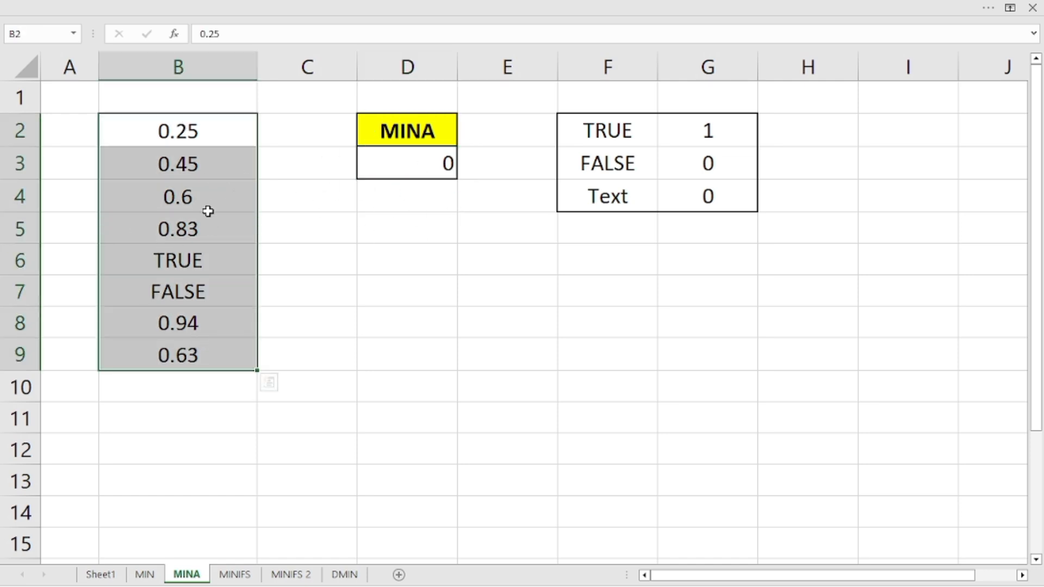
pyautogui.click(388, 171)
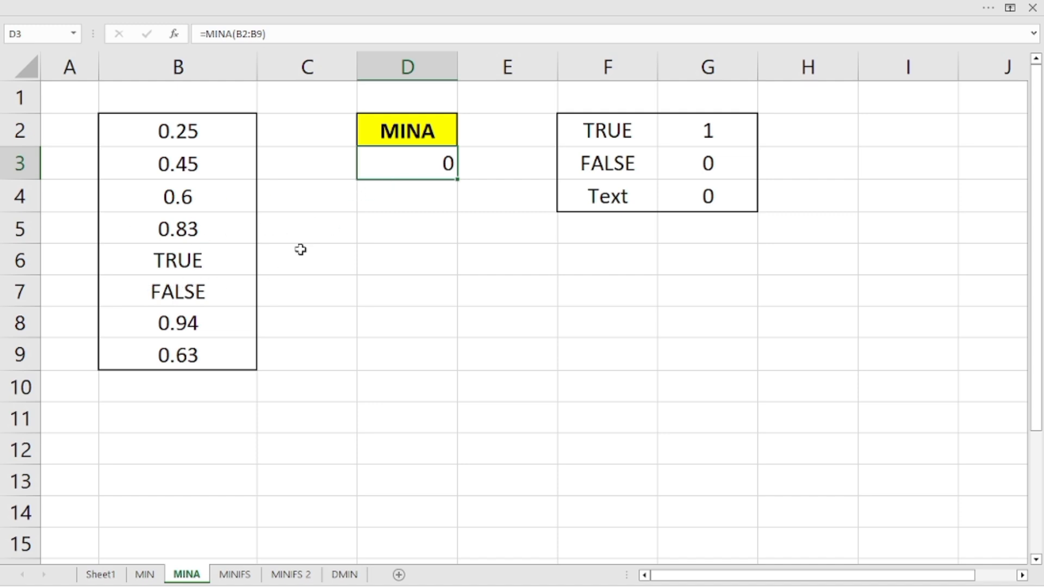
pyautogui.moveTo(592, 134); pyautogui.dragTo(676, 133)
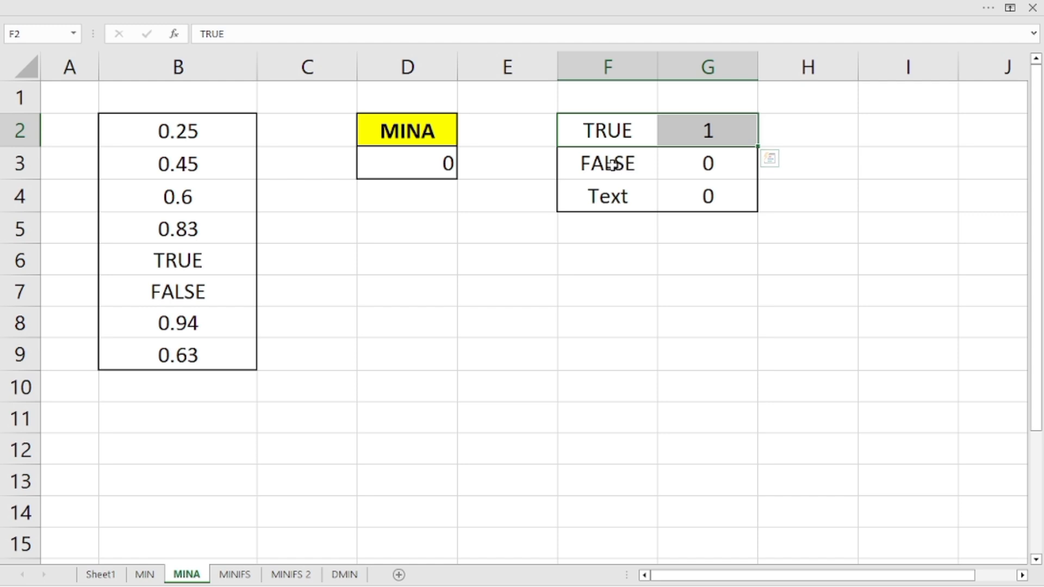
pyautogui.moveTo(611, 164); pyautogui.dragTo(664, 168)
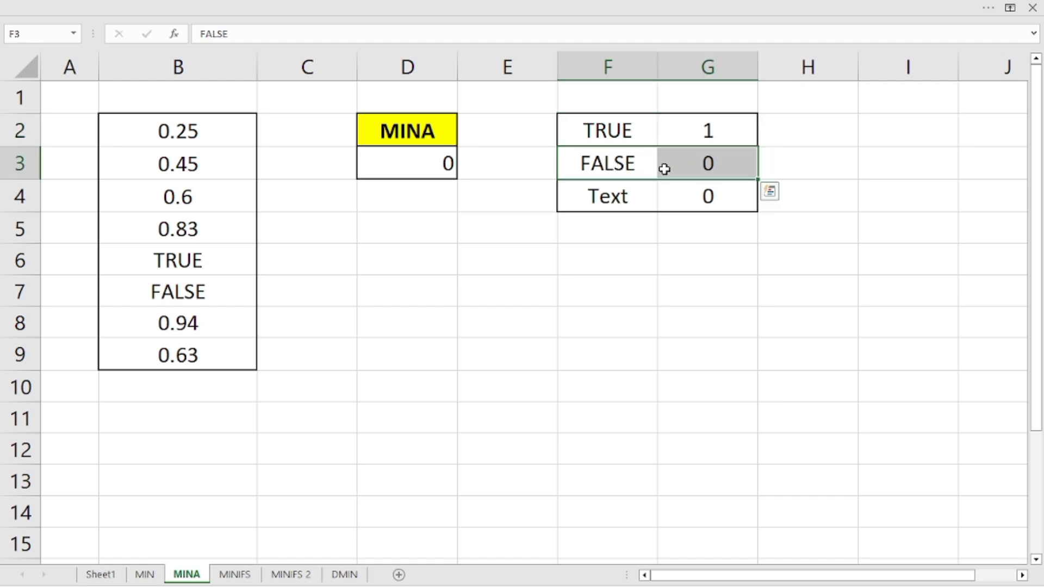
pyautogui.click(437, 168)
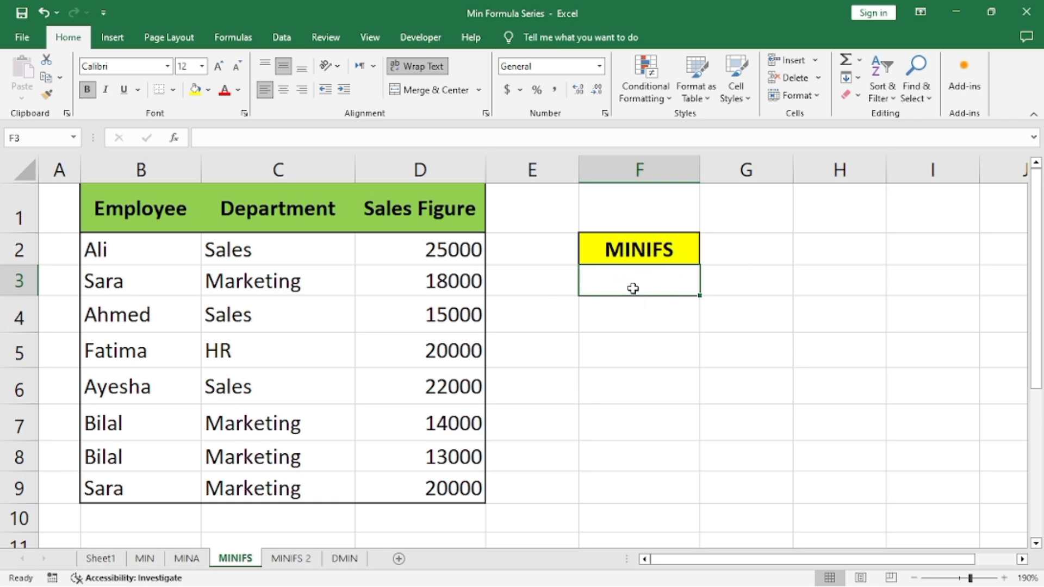
# With the ribbon hidden, examine the MINIFS sheet's Employee, Department and Sales Figure columns and the Marketing entries
pyautogui.hotkey('ctrl', 'shift', 'F1')
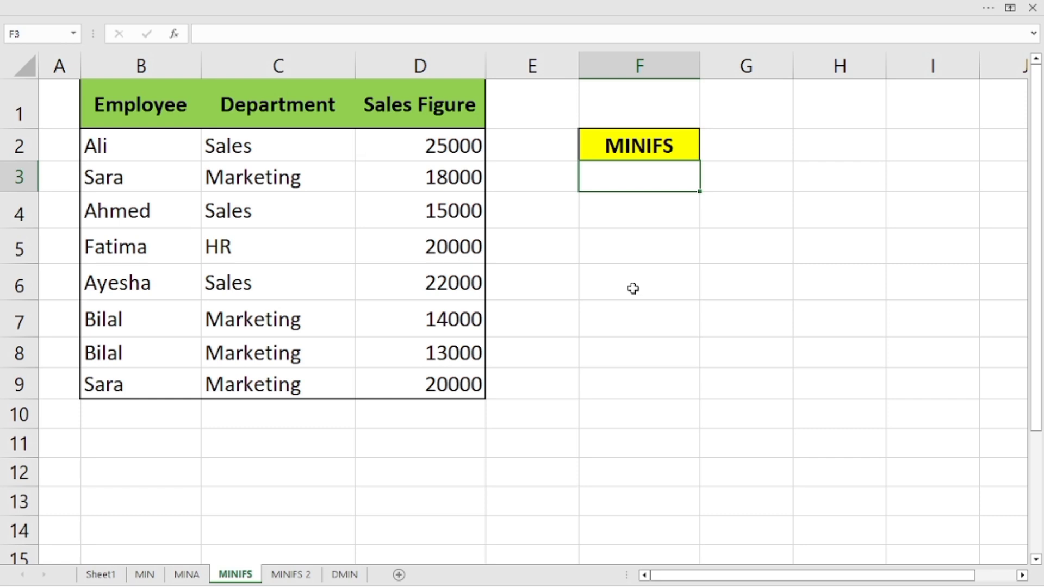
pyautogui.scroll(1, 499, 143)
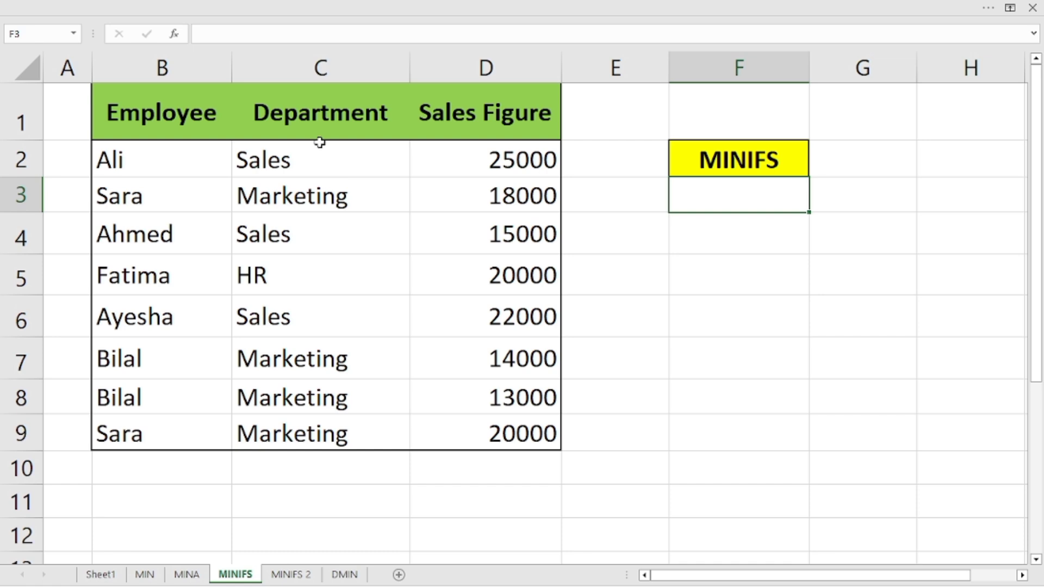
pyautogui.moveTo(158, 129); pyautogui.dragTo(462, 367)
pyautogui.click(171, 123)
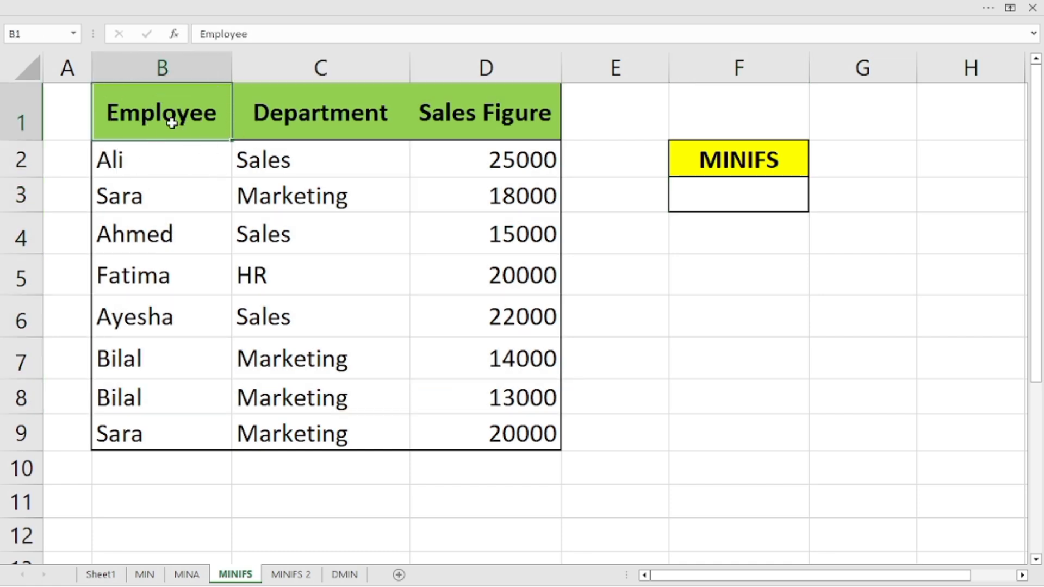
pyautogui.click(341, 124)
pyautogui.click(454, 132)
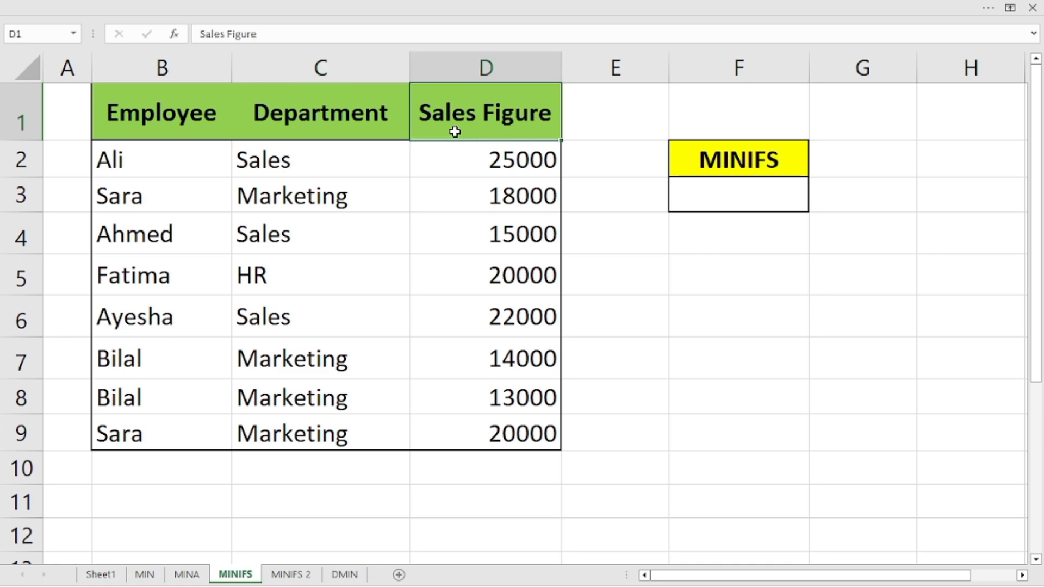
pyautogui.click(455, 131)
pyautogui.click(305, 203)
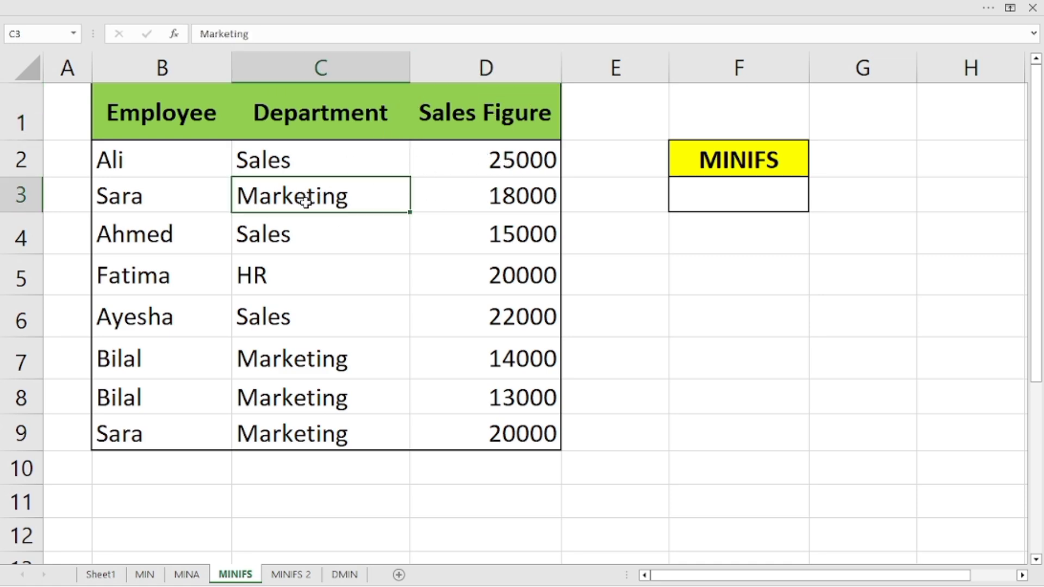
# Start a MINIFS formula in cell F3 under the MINIFS heading, using the sales figures D2:D9 as the minimum range
pyautogui.click(482, 215)
pyautogui.click(740, 195)
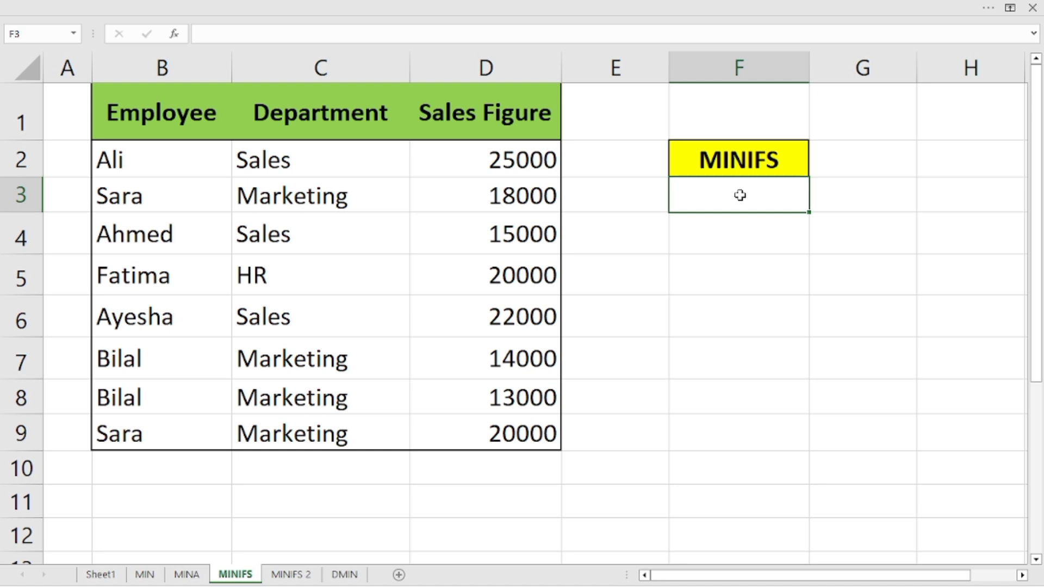
pyautogui.write('=mini')
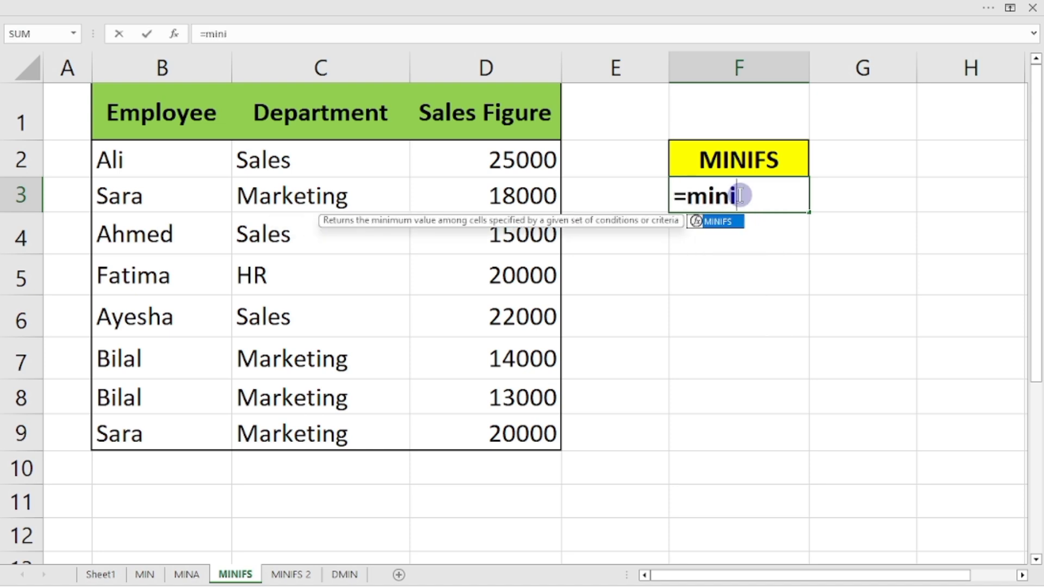
pyautogui.write('fs')
pyautogui.press('Tab')
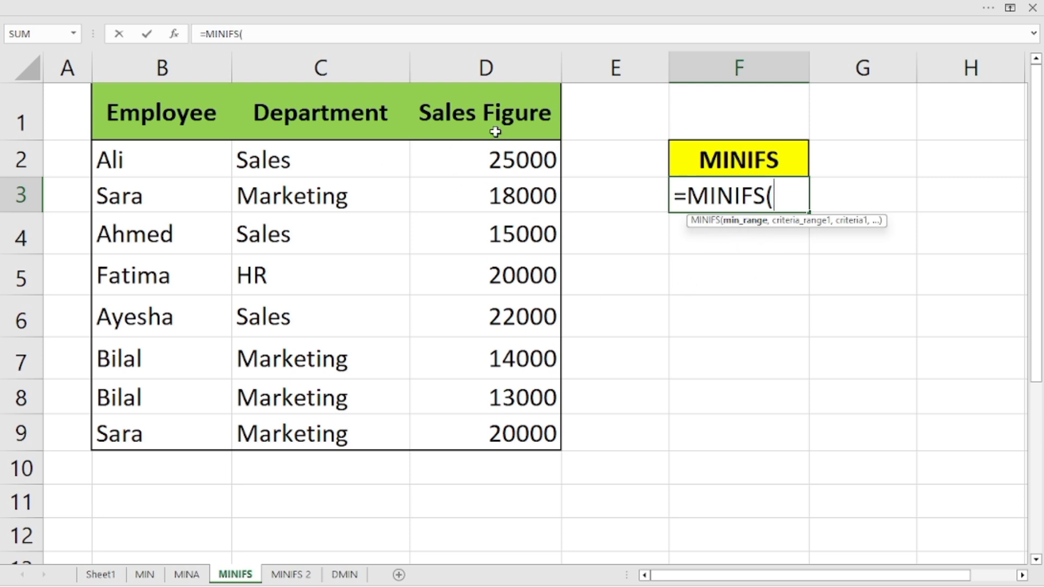
pyautogui.moveTo(505, 162); pyautogui.dragTo(482, 431)
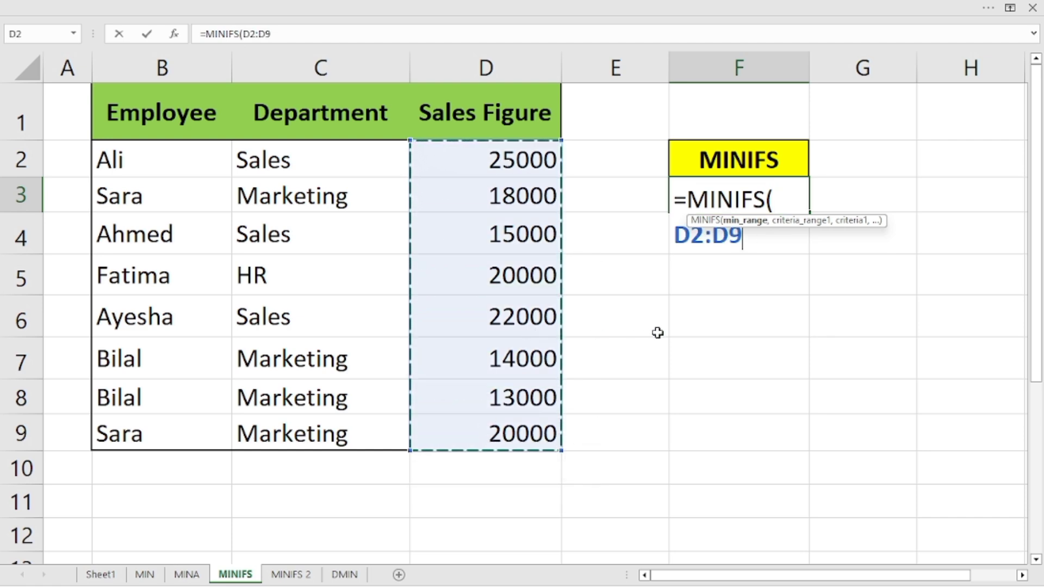
pyautogui.write(',')
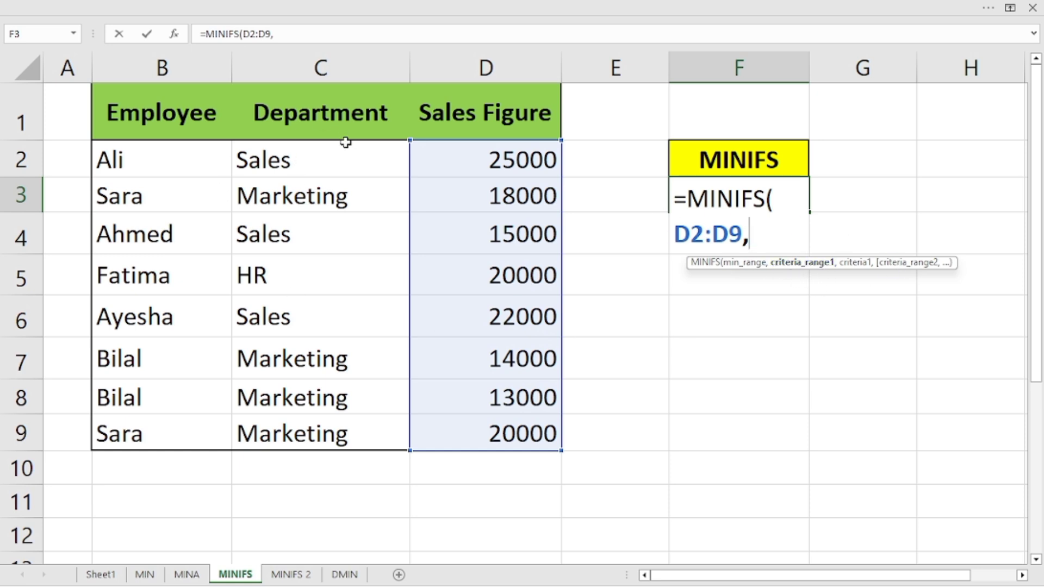
# Complete the F3 formula as =MINIFS(D2:D9,C2:C9,C3) to find the lowest sales figure for the Marketing department
pyautogui.moveTo(324, 163); pyautogui.dragTo(309, 406)
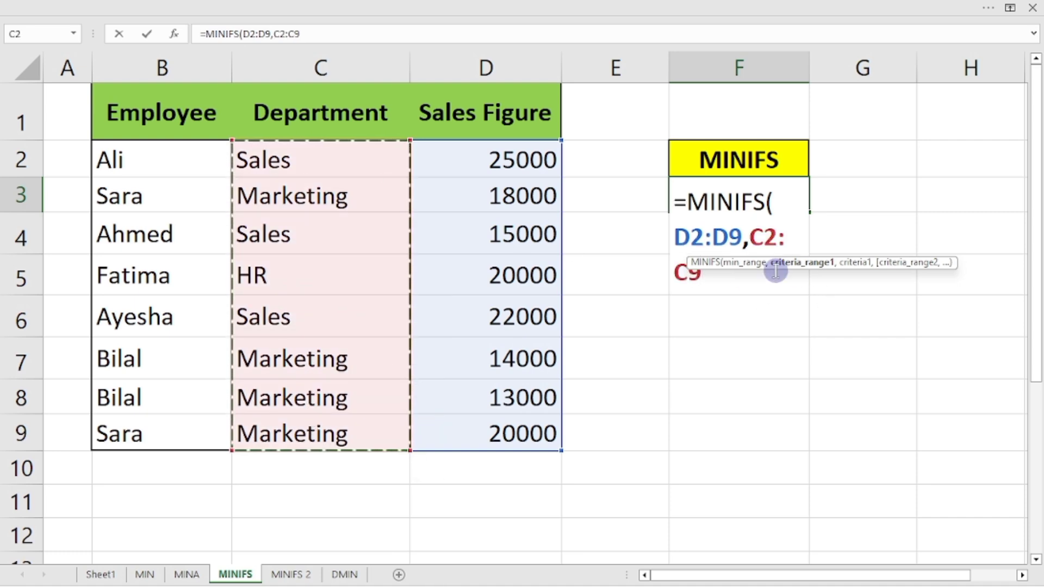
pyautogui.write(',')
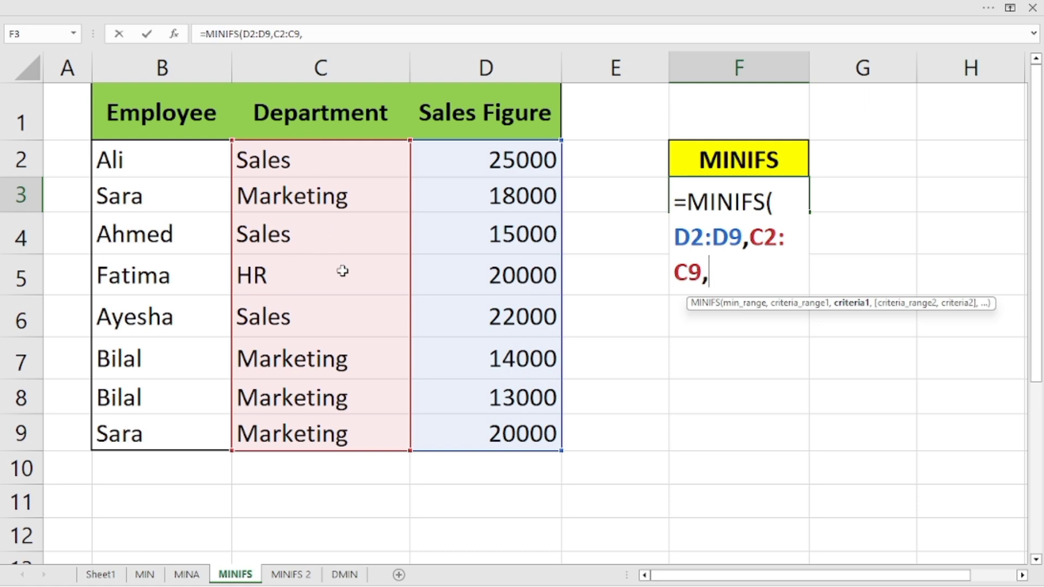
pyautogui.click(338, 202)
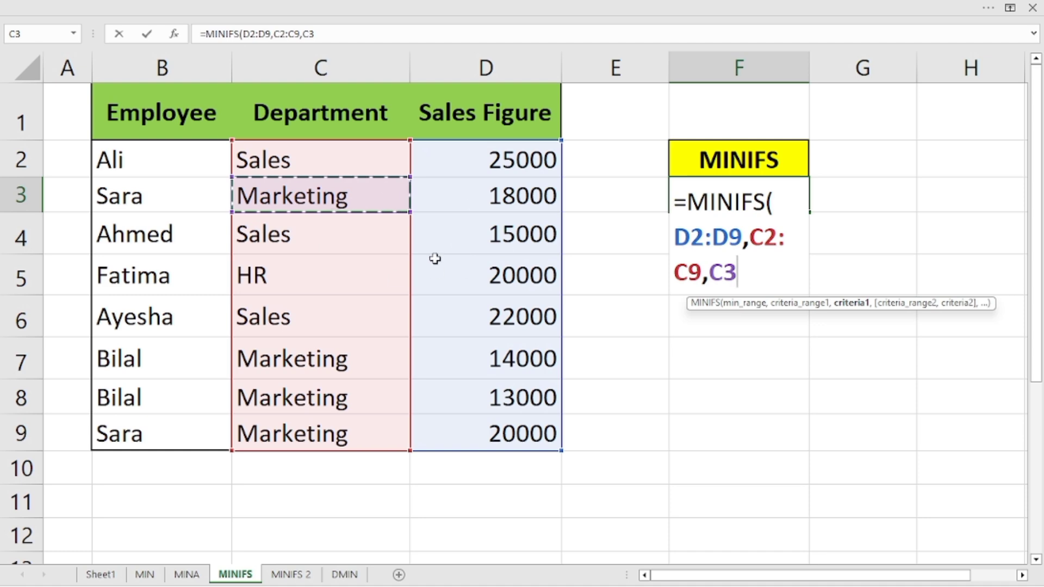
pyautogui.write(')')
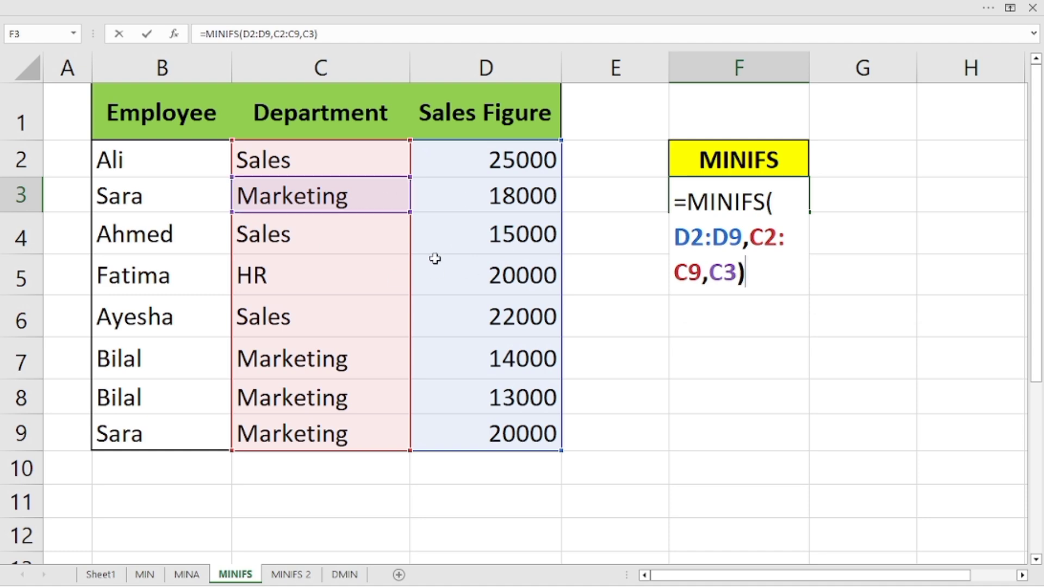
pyautogui.press('Return')
pyautogui.click(788, 201)
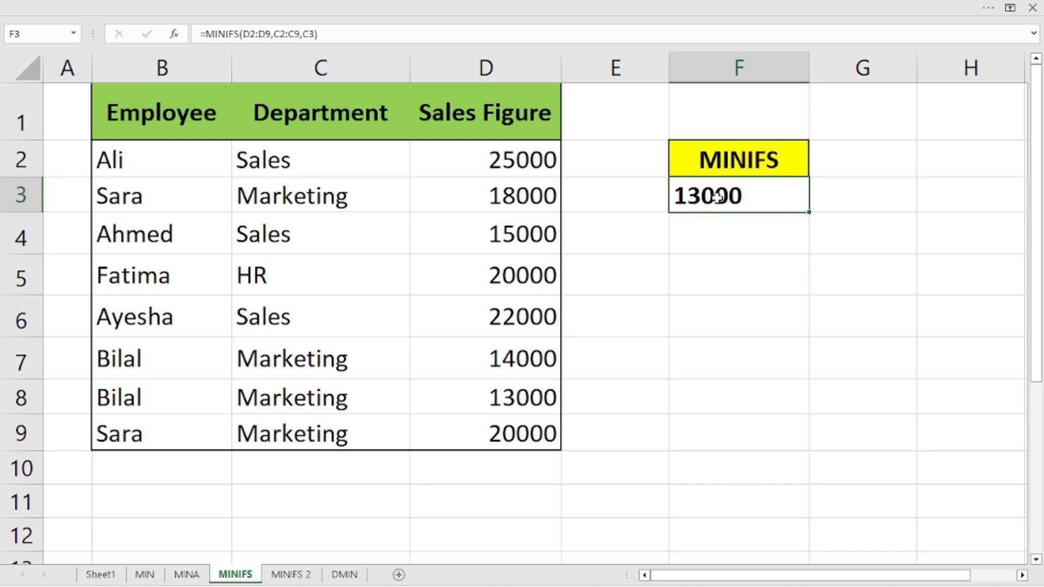
# Open the MINIFS 2 sheet and examine its Product Sold and SM Platform columns and the criteria cells H4:J4
pyautogui.click(292, 574)
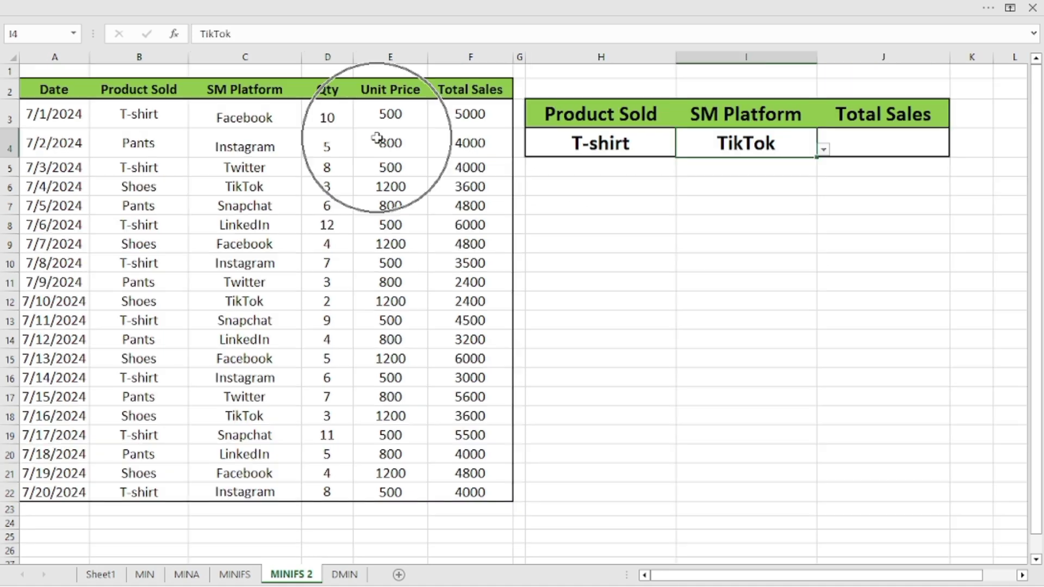
pyautogui.moveTo(51, 87); pyautogui.dragTo(230, 295)
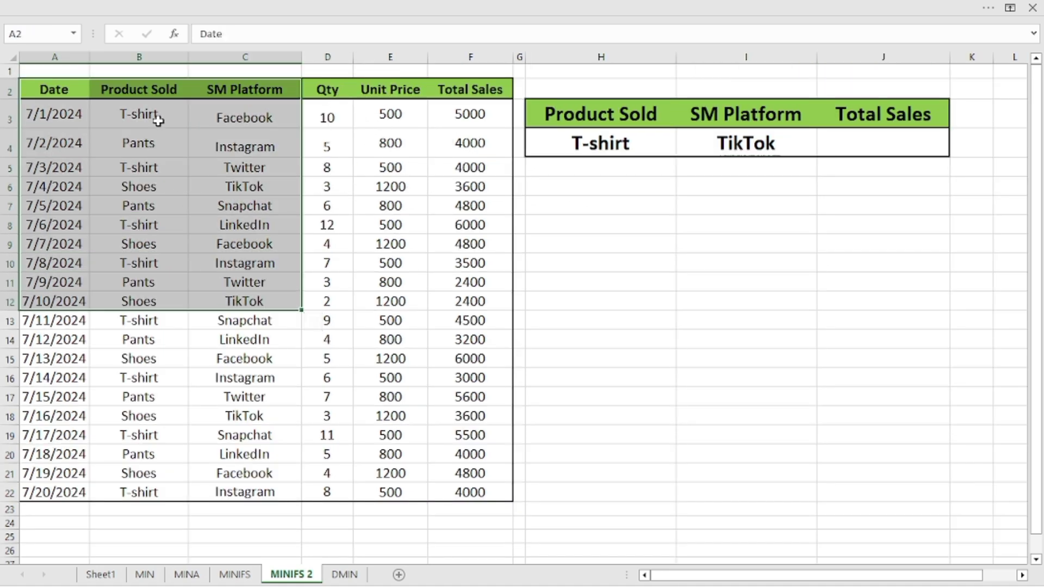
pyautogui.moveTo(151, 106); pyautogui.dragTo(121, 359)
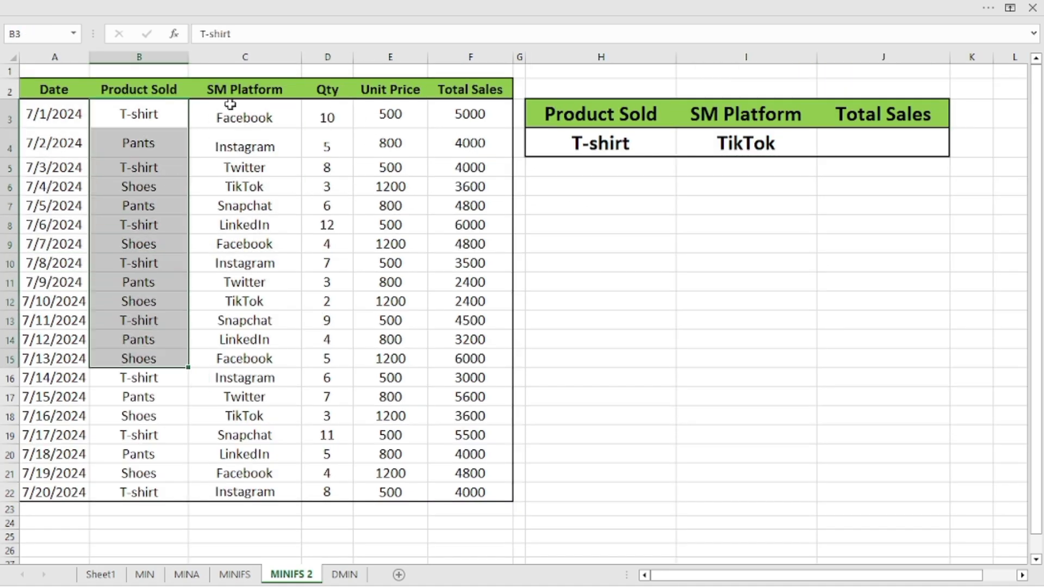
pyautogui.moveTo(235, 95); pyautogui.dragTo(215, 357)
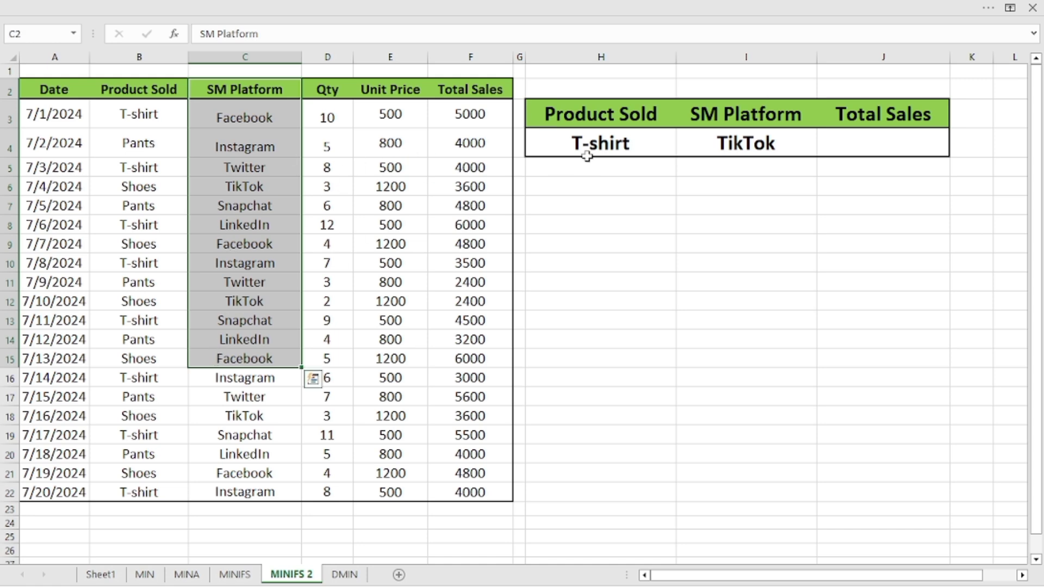
pyautogui.click(590, 149)
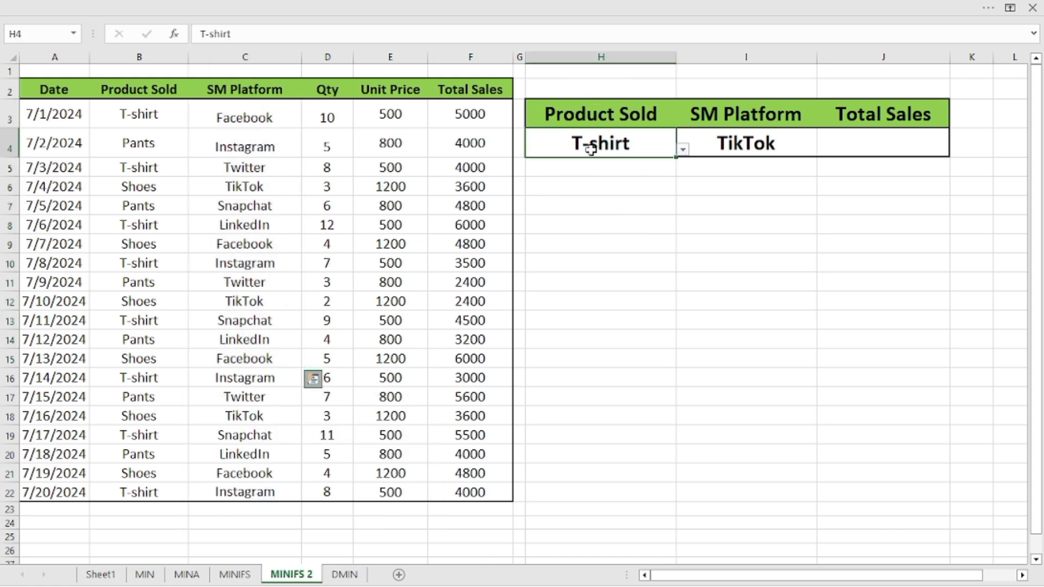
pyautogui.click(768, 142)
pyautogui.click(859, 148)
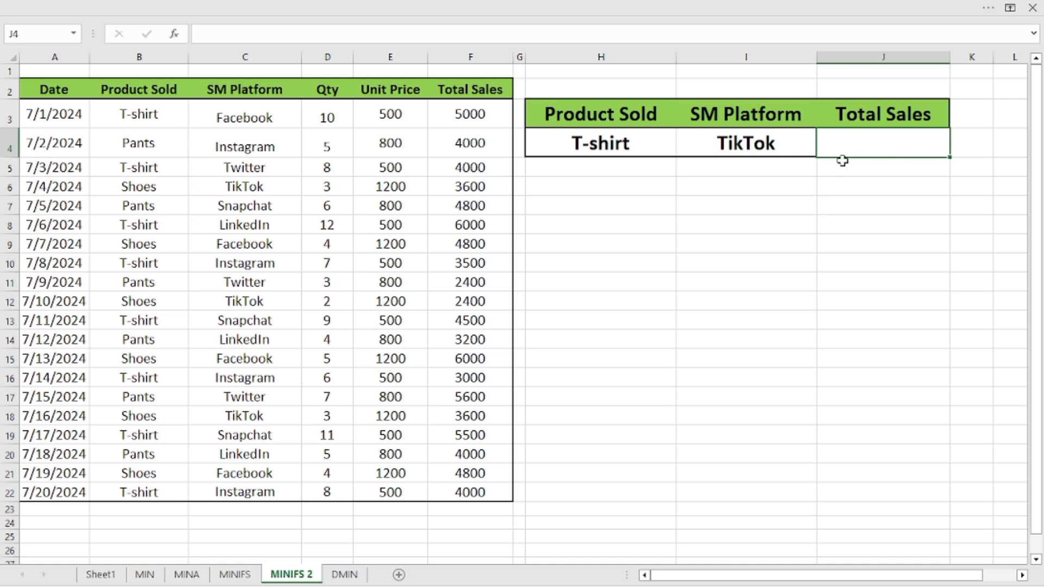
# Start a MINIFS formula in cell J4 under Total Sales, with F3:F22 as the minimum range
pyautogui.click(900, 140)
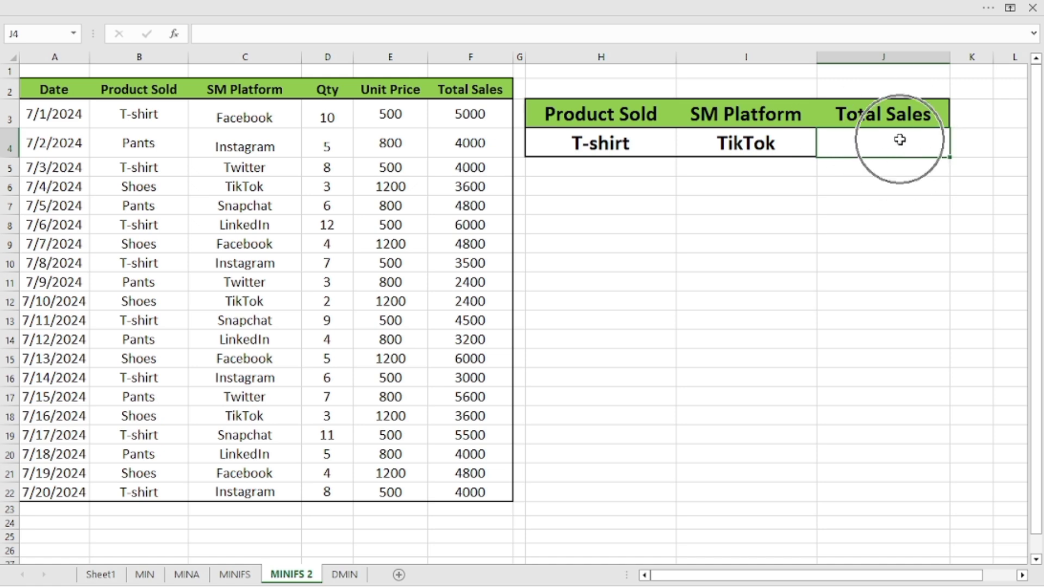
pyautogui.write('=mi')
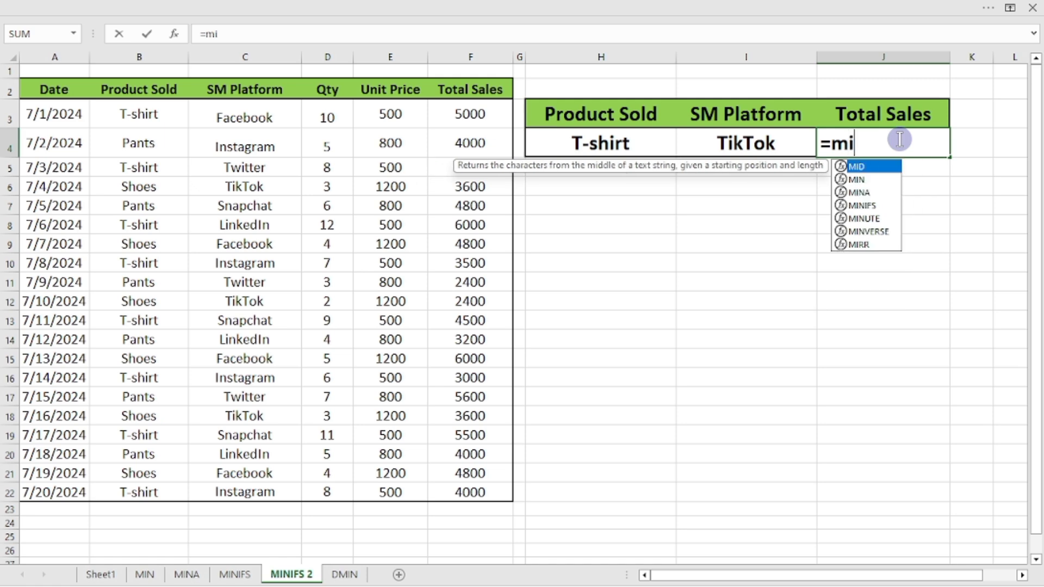
pyautogui.write('nif')
pyautogui.press('Tab')
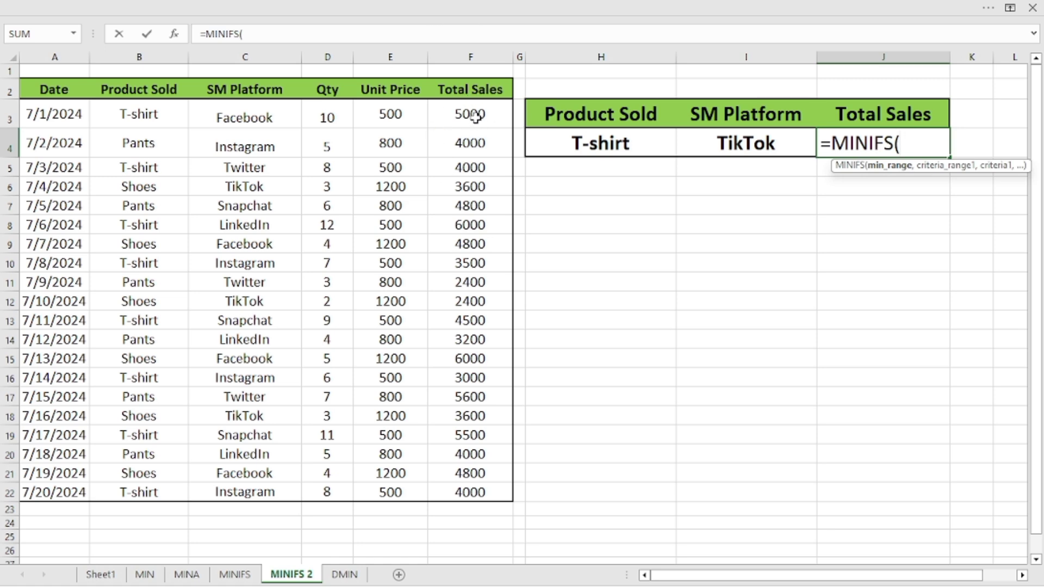
pyautogui.moveTo(476, 117); pyautogui.dragTo(452, 490)
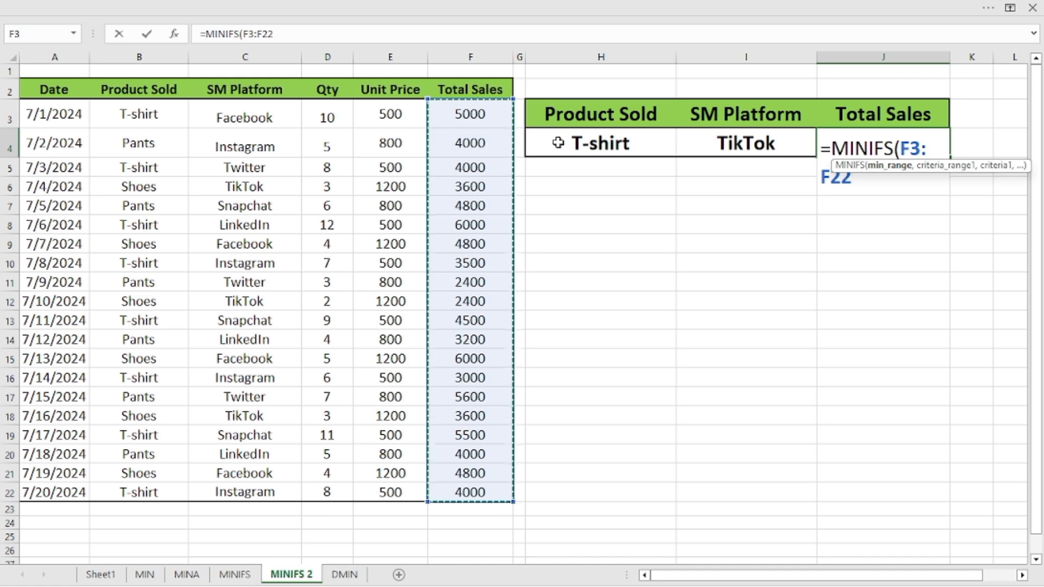
pyautogui.write(',')
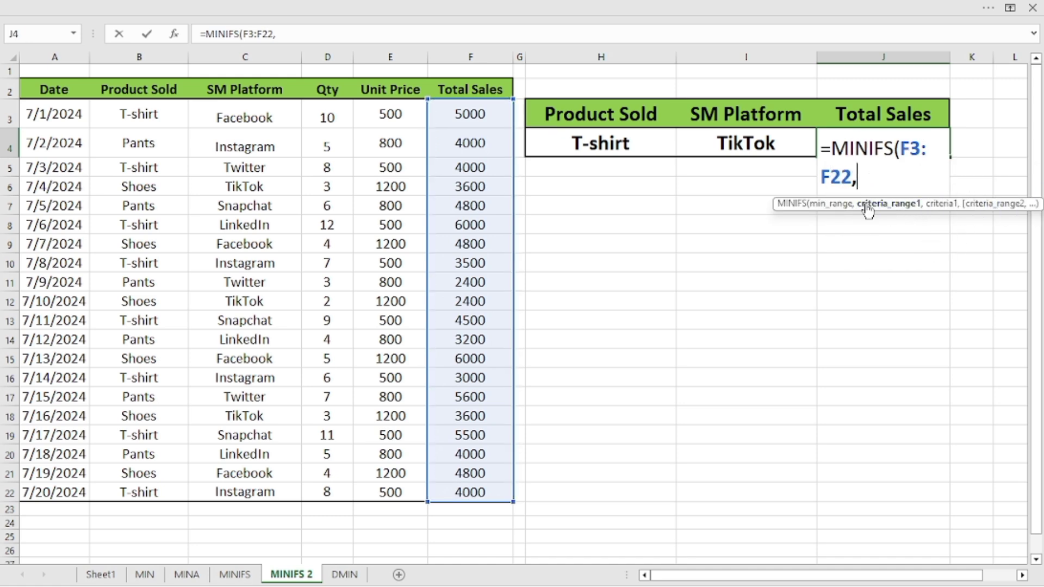
# Add the first condition to the J4 formula: criteria range B3:B22 matched against the product in H4
pyautogui.moveTo(145, 111); pyautogui.dragTo(137, 486)
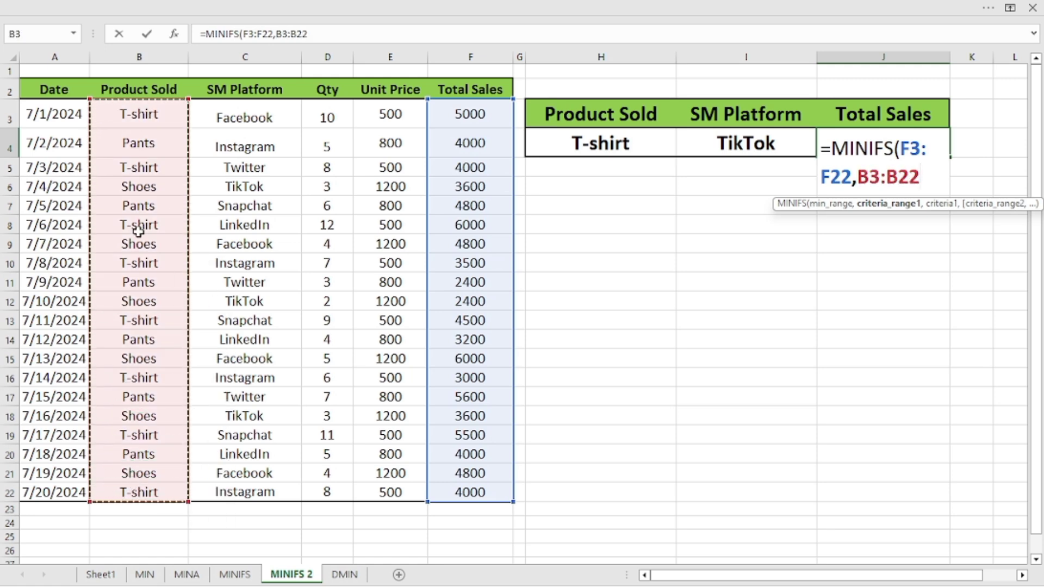
pyautogui.write(',')
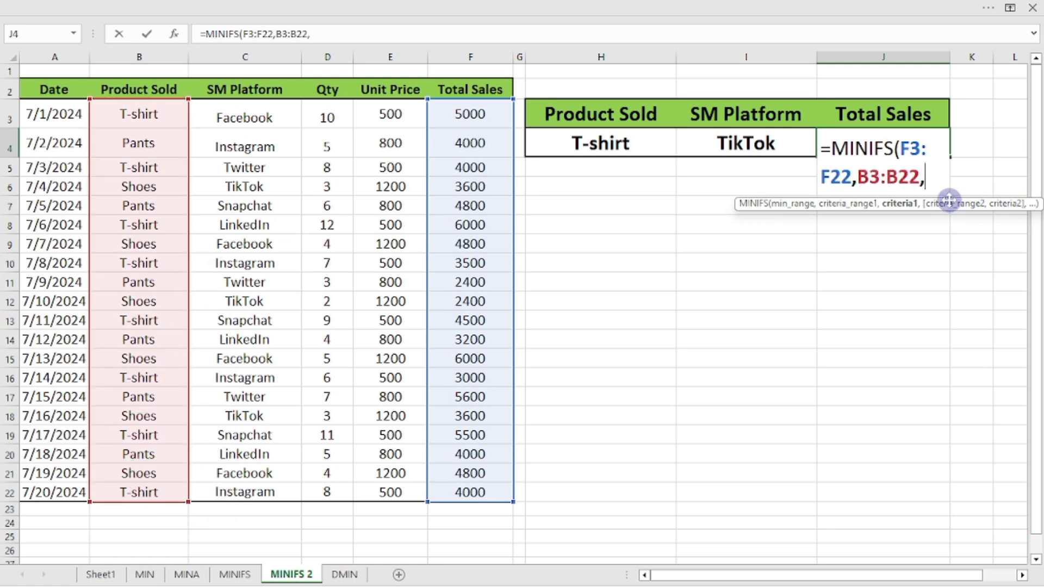
pyautogui.click(900, 206)
pyautogui.click(600, 147)
pyautogui.write(',')
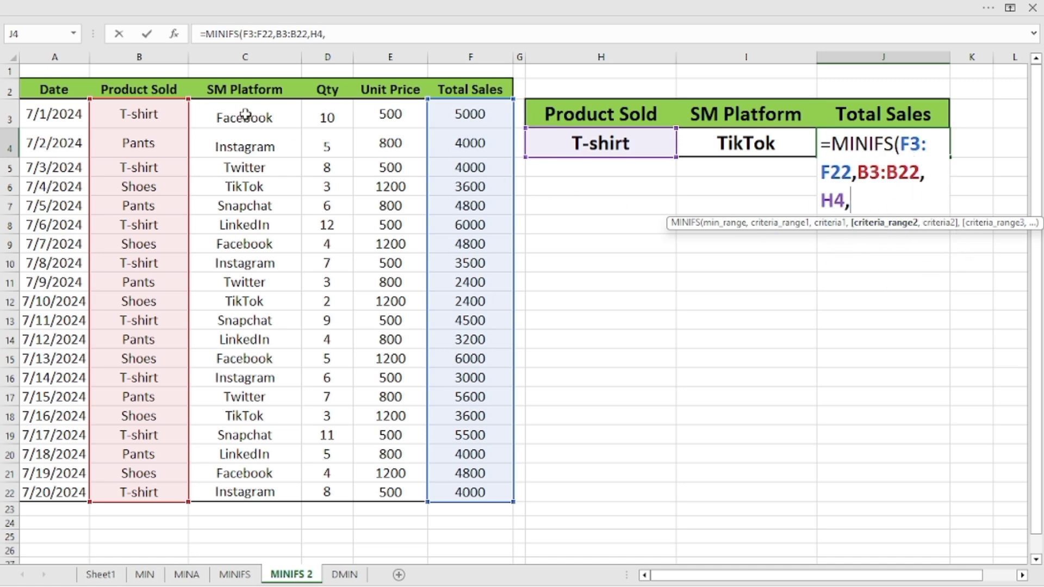
# Add criteria range C3:C22 with criterion I4 and finish the J4 formula as =MINIFS(F3:F22,B3:B22,H4,C3:C22,I4)
pyautogui.moveTo(245, 116); pyautogui.dragTo(222, 499)
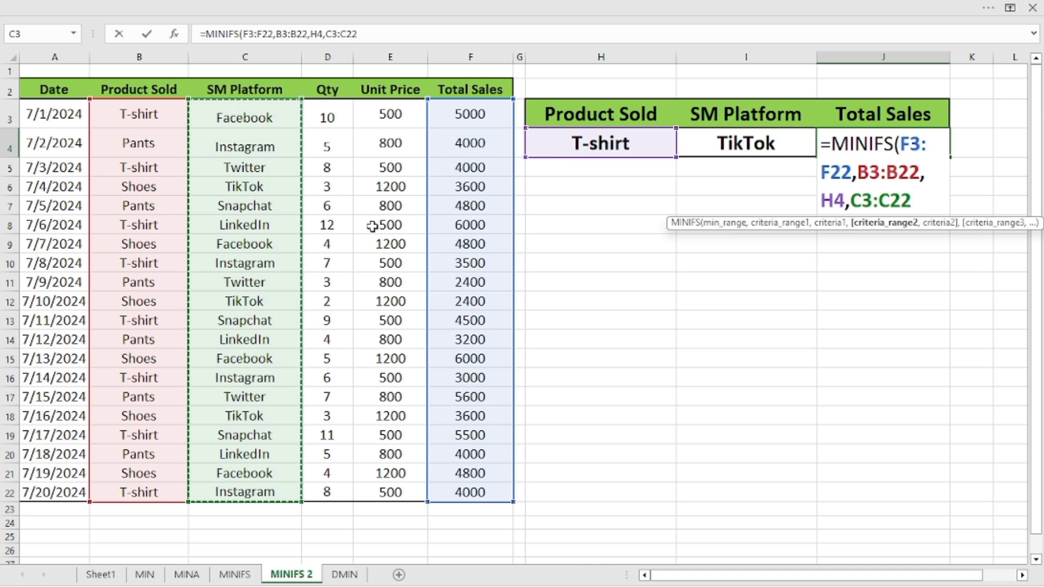
pyautogui.write(',')
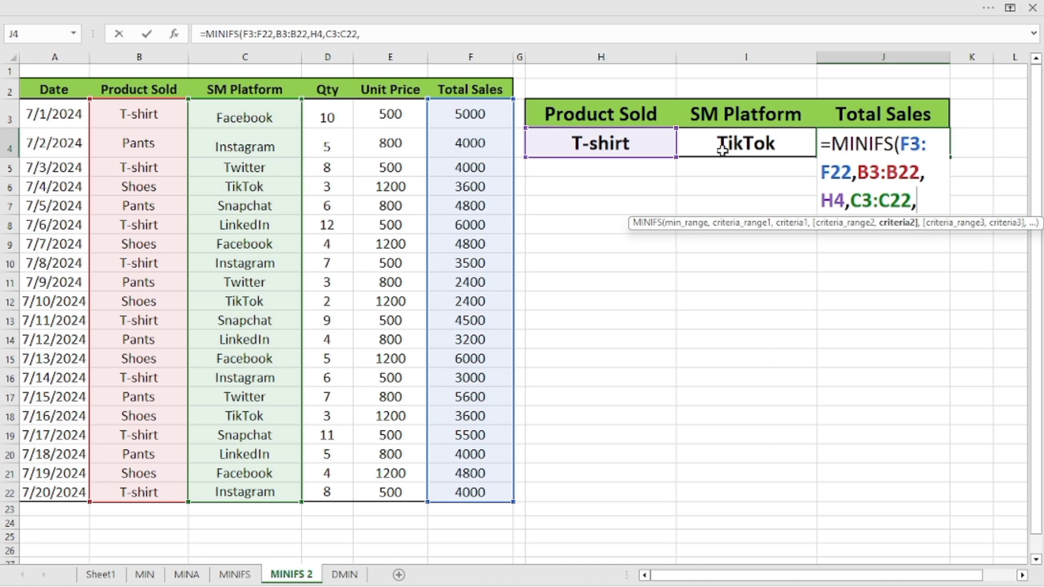
pyautogui.click(737, 143)
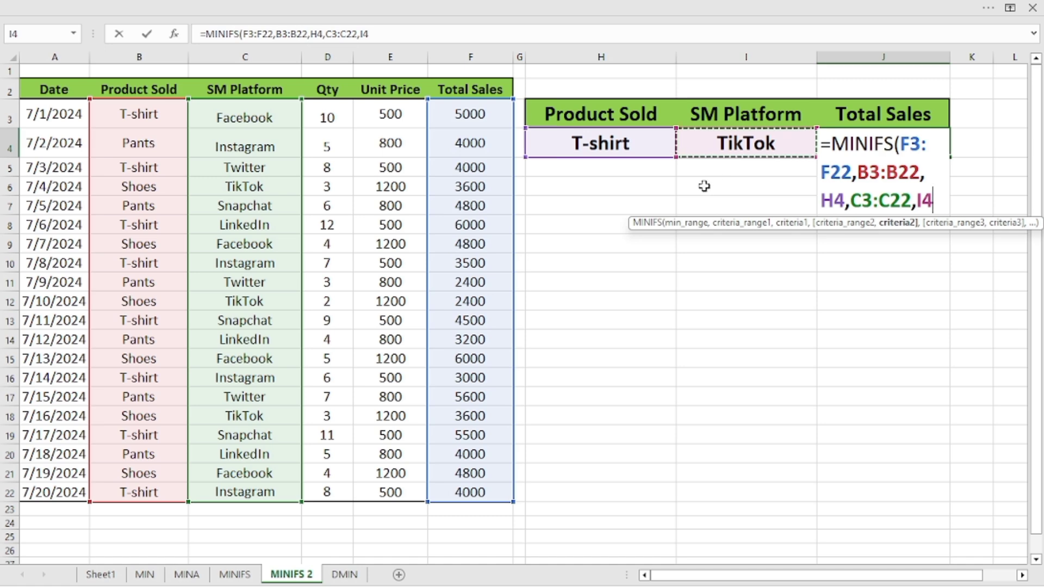
pyautogui.write(')')
pyautogui.press('Return')
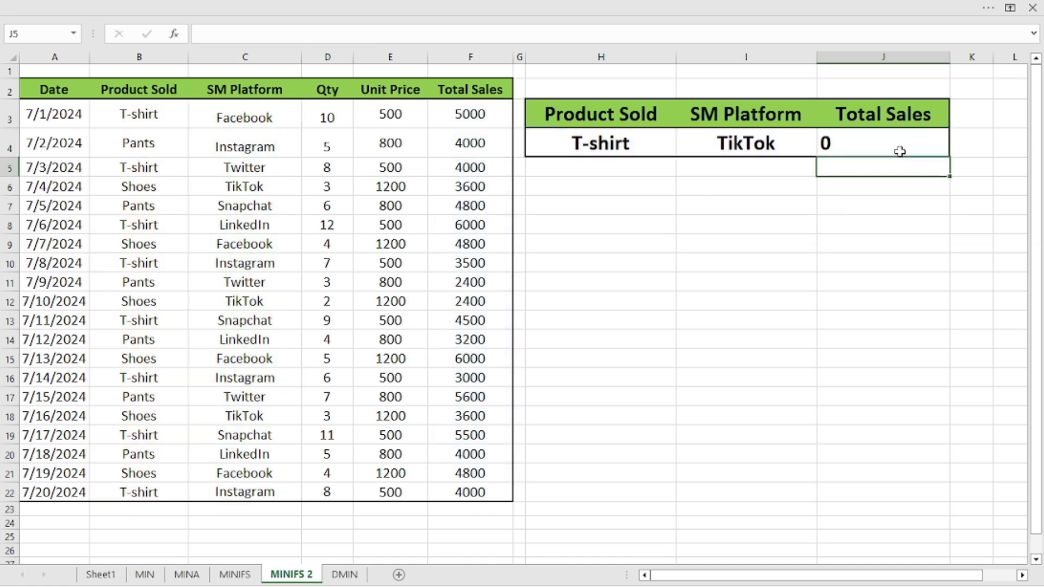
pyautogui.click(878, 147)
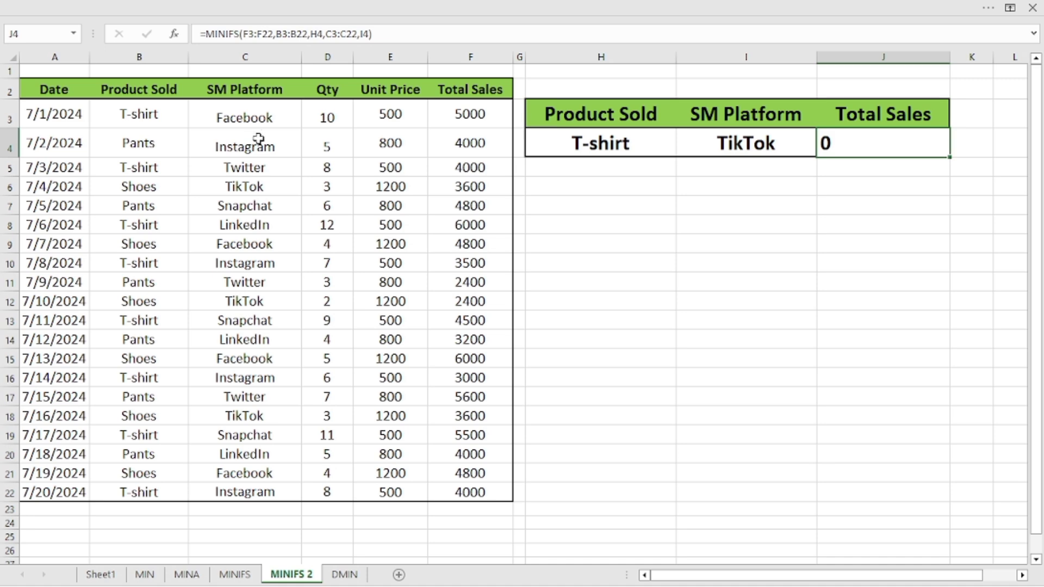
# Check the SM Platform entries, set the platform criterion in I4 to Facebook, and review the Total Sales result in J4
pyautogui.moveTo(258, 139); pyautogui.dragTo(288, 359)
pyautogui.click(827, 144)
pyautogui.click(805, 144)
pyautogui.click(823, 148)
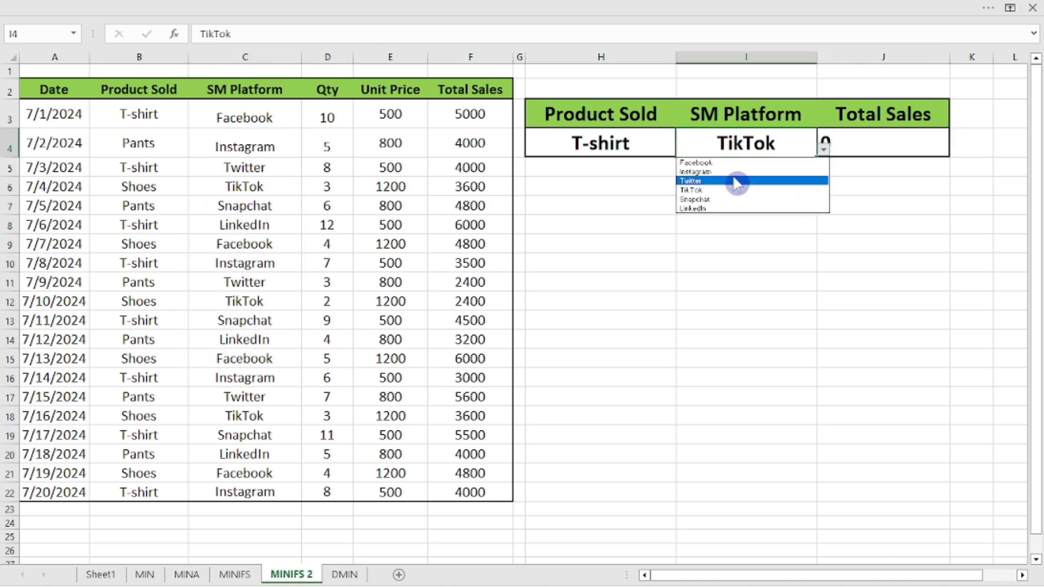
pyautogui.click(708, 163)
pyautogui.click(859, 169)
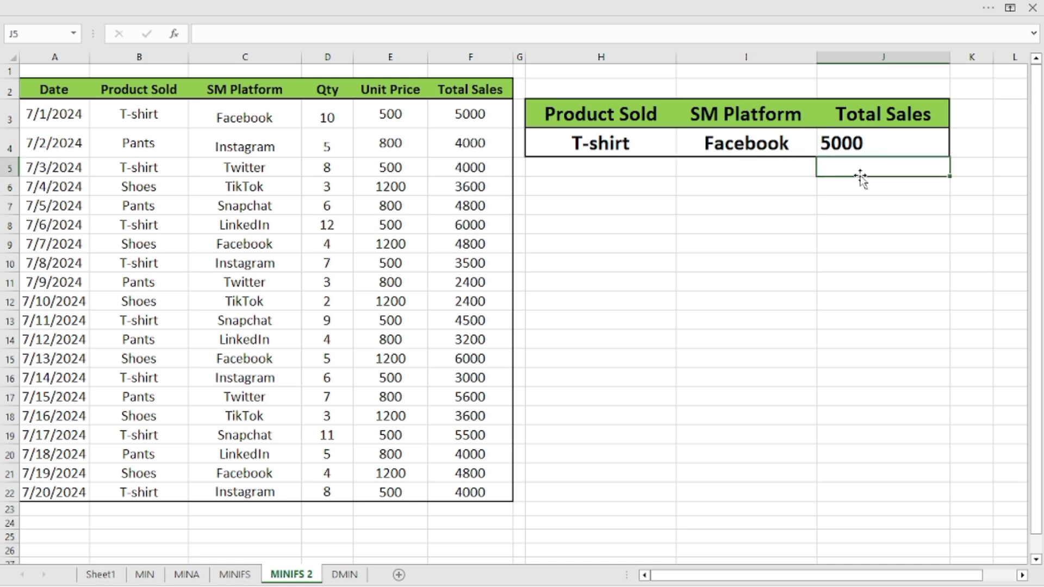
pyautogui.click(858, 143)
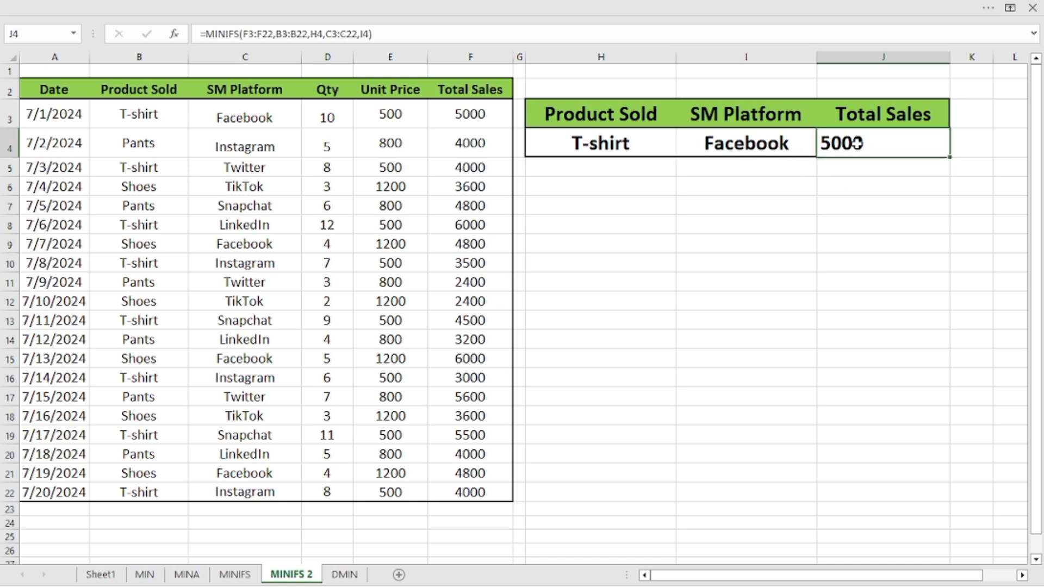
# Set the Product Sold criterion in H4 to Shoes and review the criteria row
pyautogui.click(623, 146)
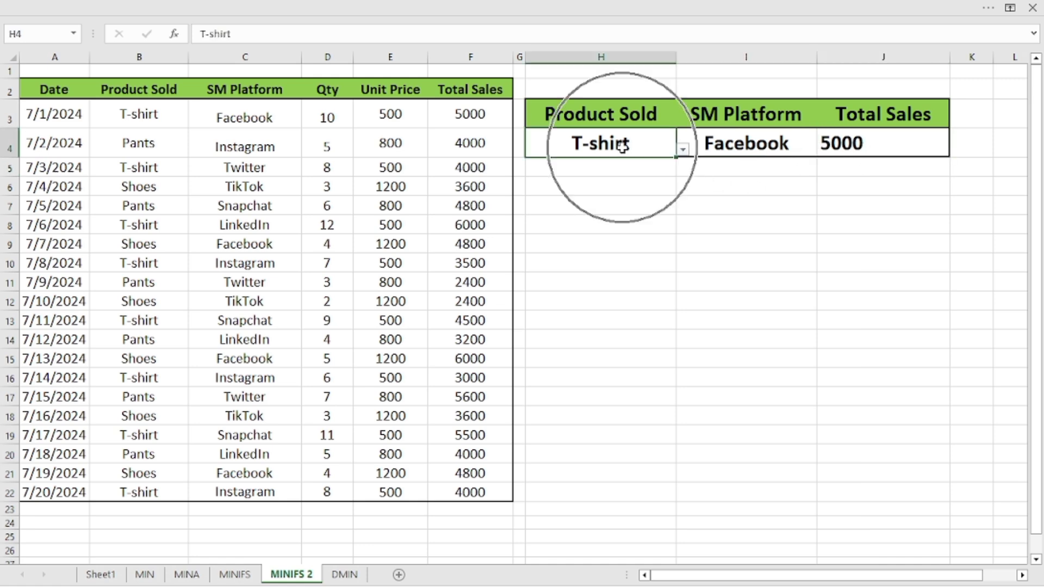
pyautogui.click(684, 150)
pyautogui.click(607, 171)
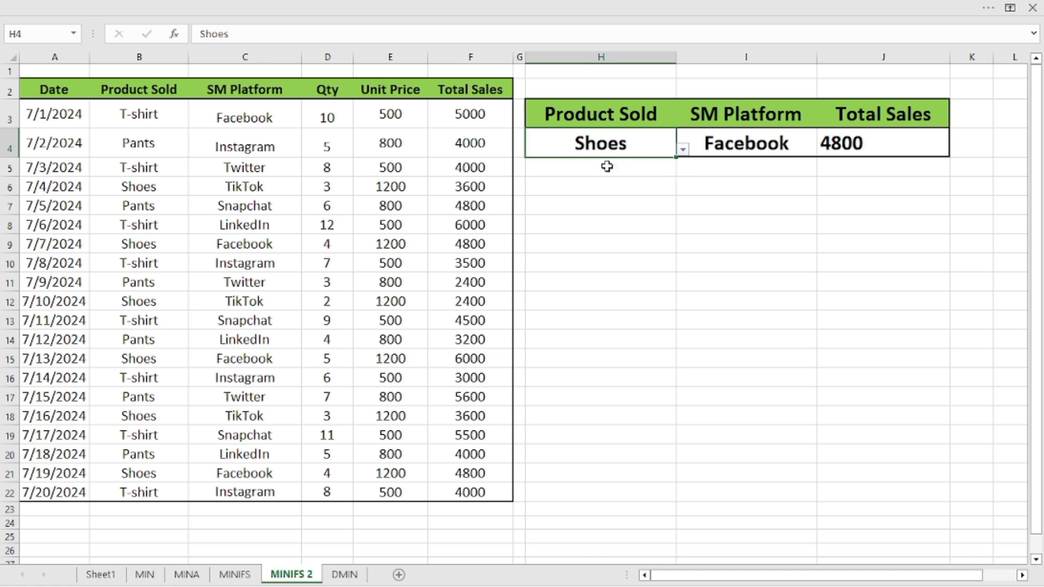
pyautogui.click(670, 186)
pyautogui.moveTo(658, 147); pyautogui.dragTo(791, 155)
pyautogui.click(877, 188)
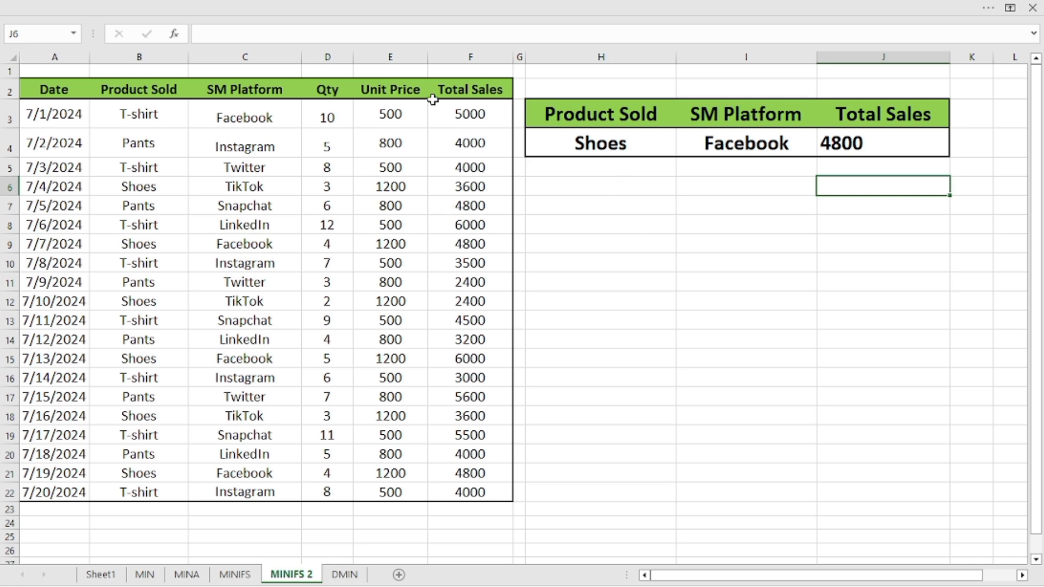
# Recheck the J4 result, switch to the DMIN worksheet, and examine its sales table headers, Total Sales values and first record
pyautogui.click(830, 143)
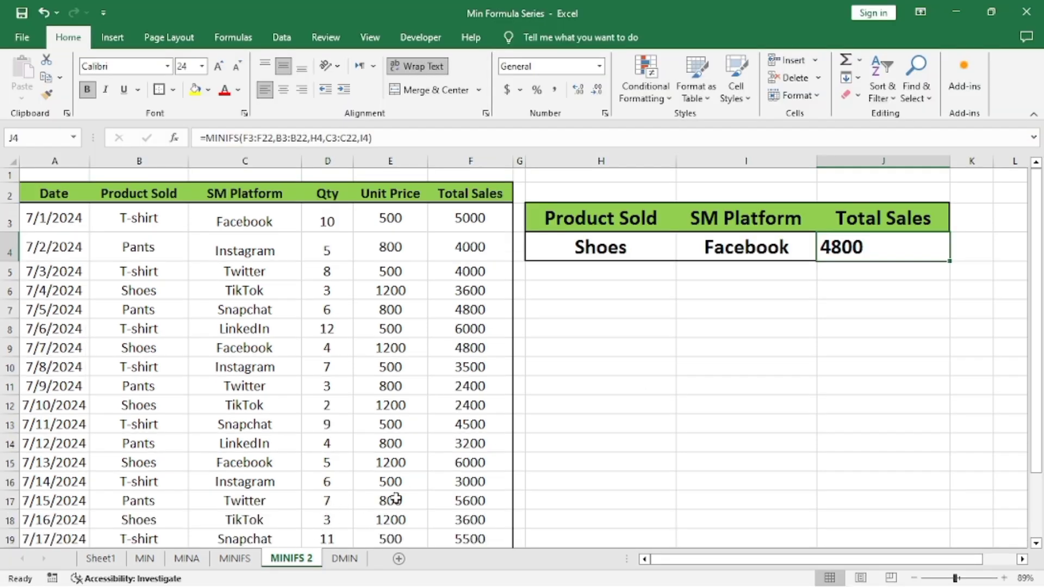
pyautogui.click(345, 558)
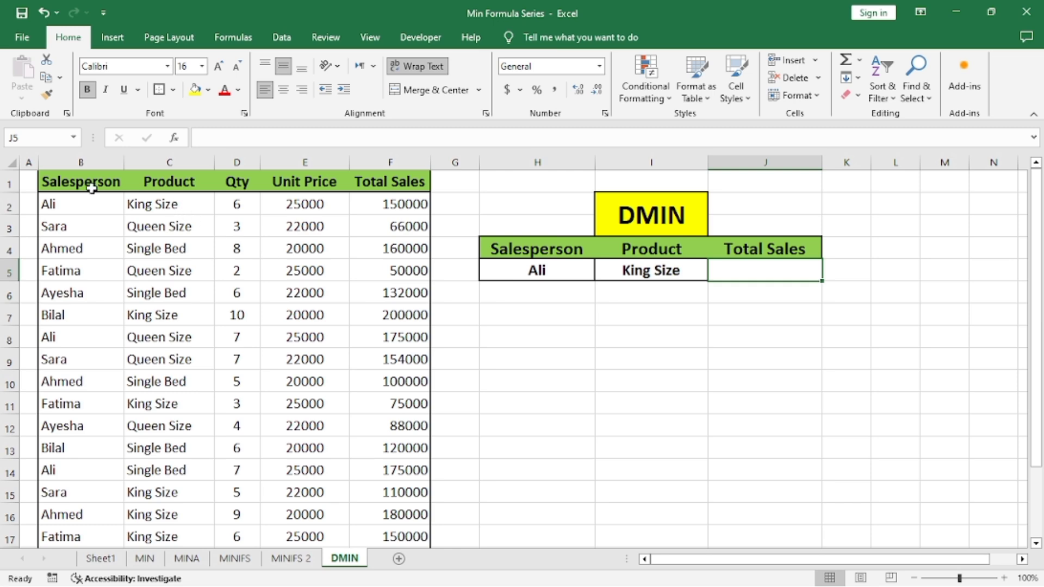
pyautogui.moveTo(91, 188); pyautogui.dragTo(401, 380)
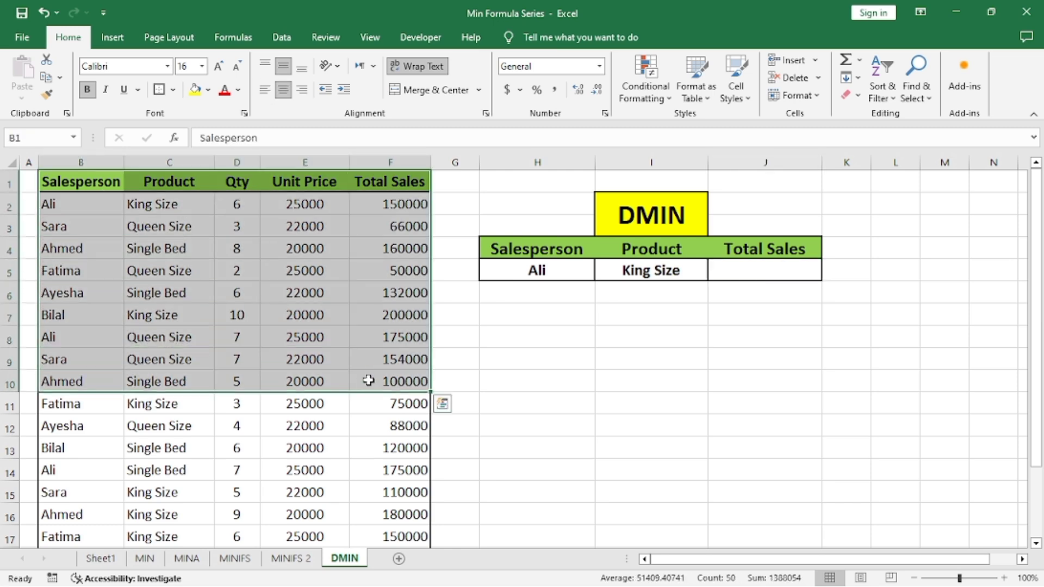
pyautogui.click(390, 188)
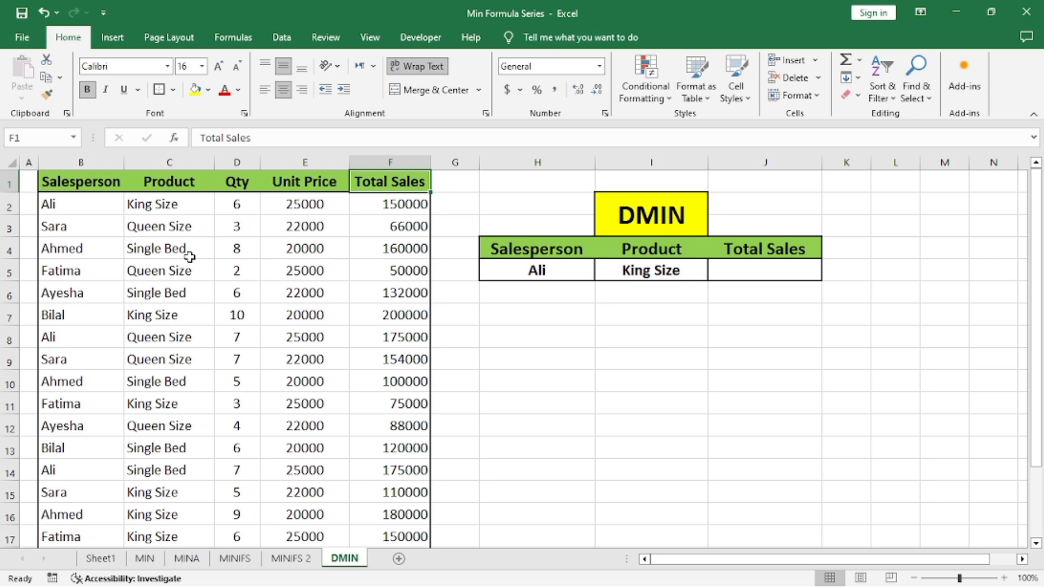
pyautogui.moveTo(401, 206); pyautogui.dragTo(386, 430)
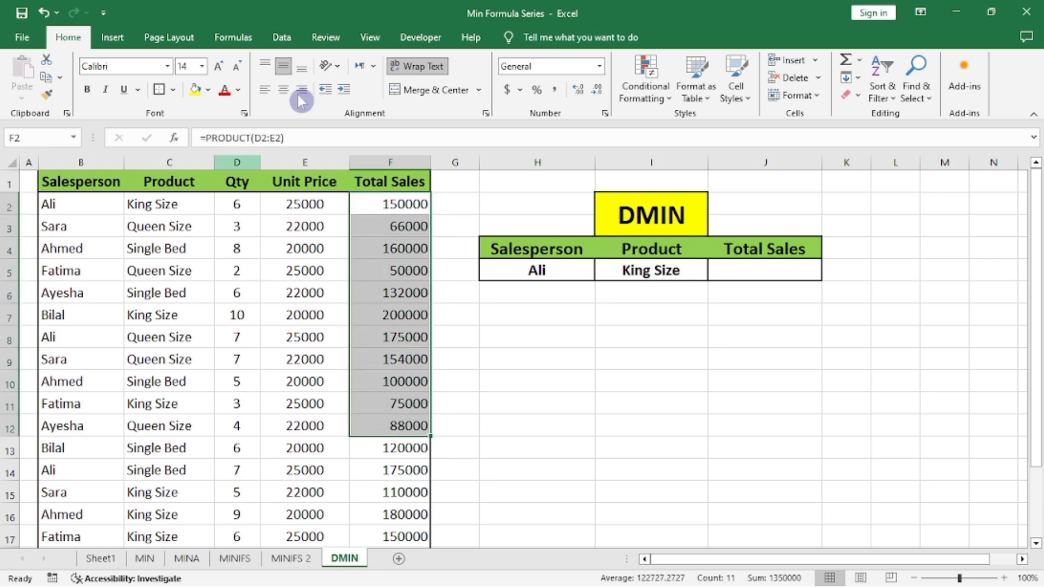
pyautogui.click(391, 234)
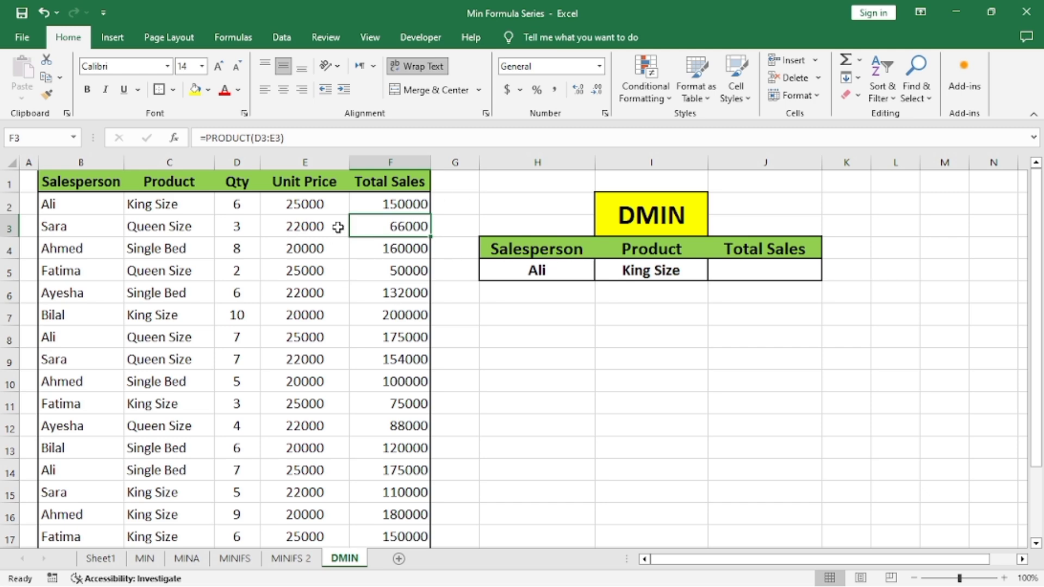
pyautogui.hotkey('ctrl', 'shift', 'F1')
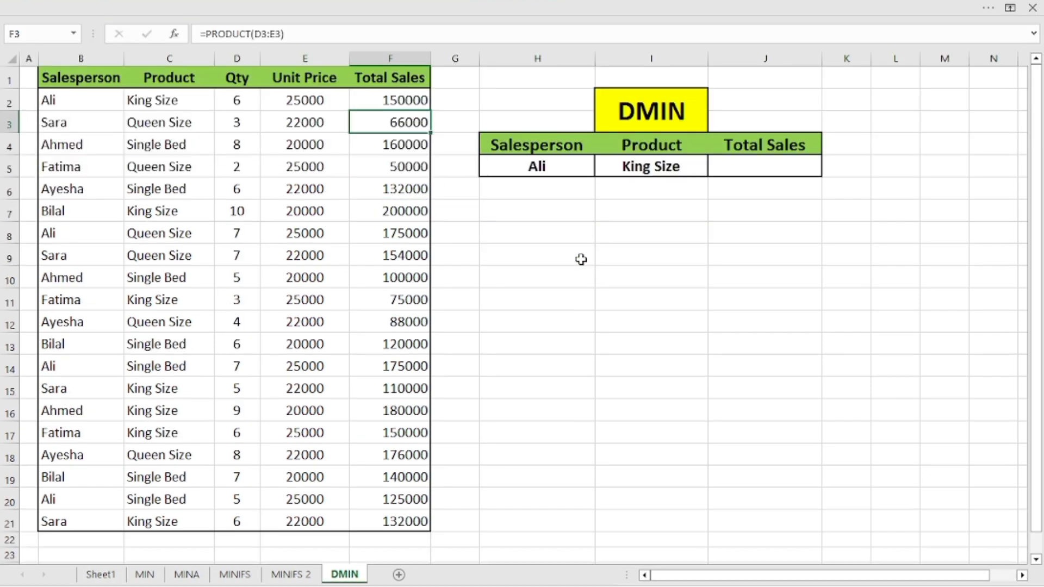
pyautogui.click(71, 105)
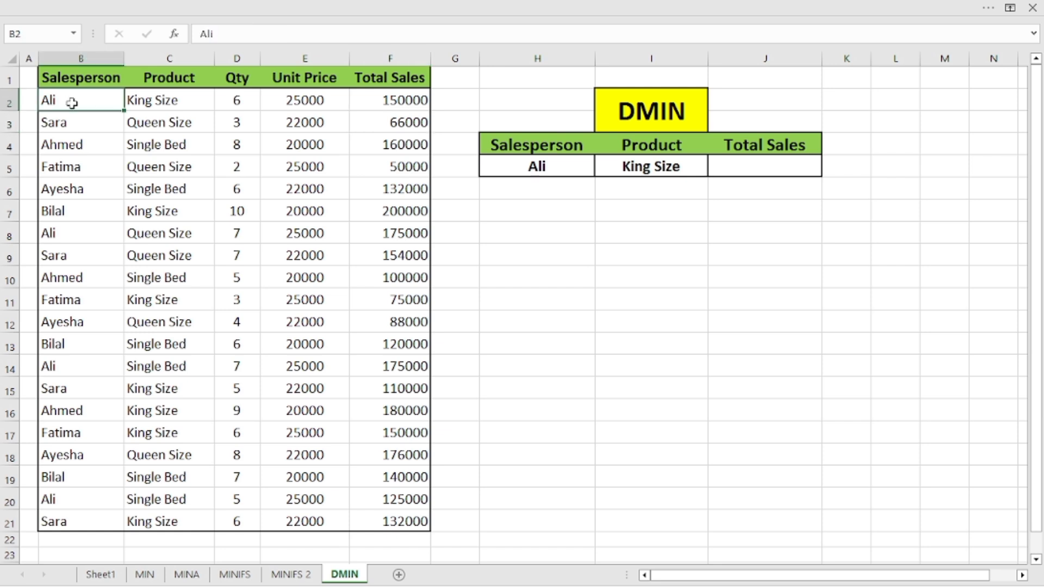
pyautogui.click(133, 100)
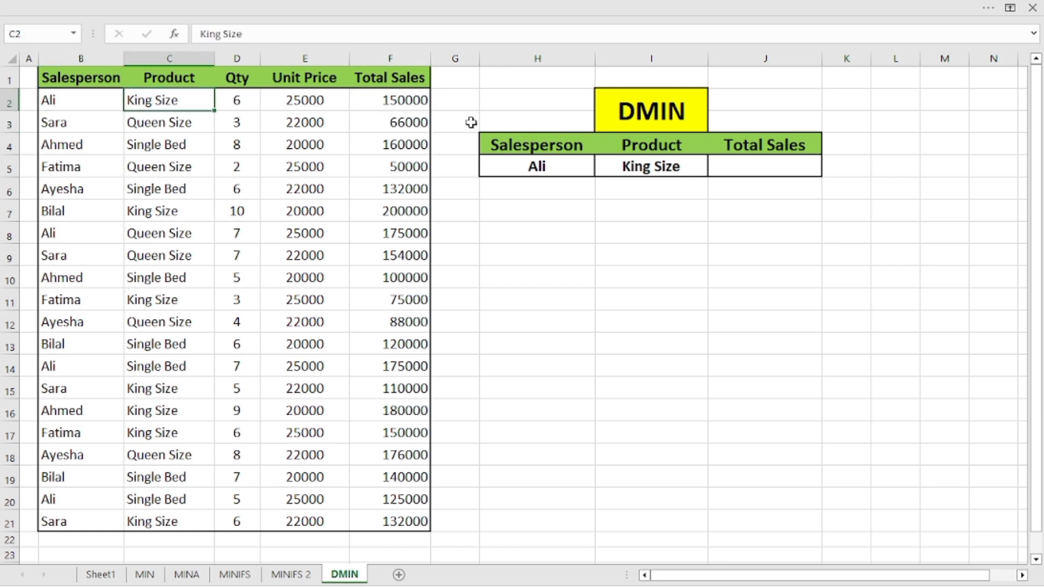
# Start a DMIN formula in J5 under Total Sales, with B1:F21 as its database range
pyautogui.click(747, 170)
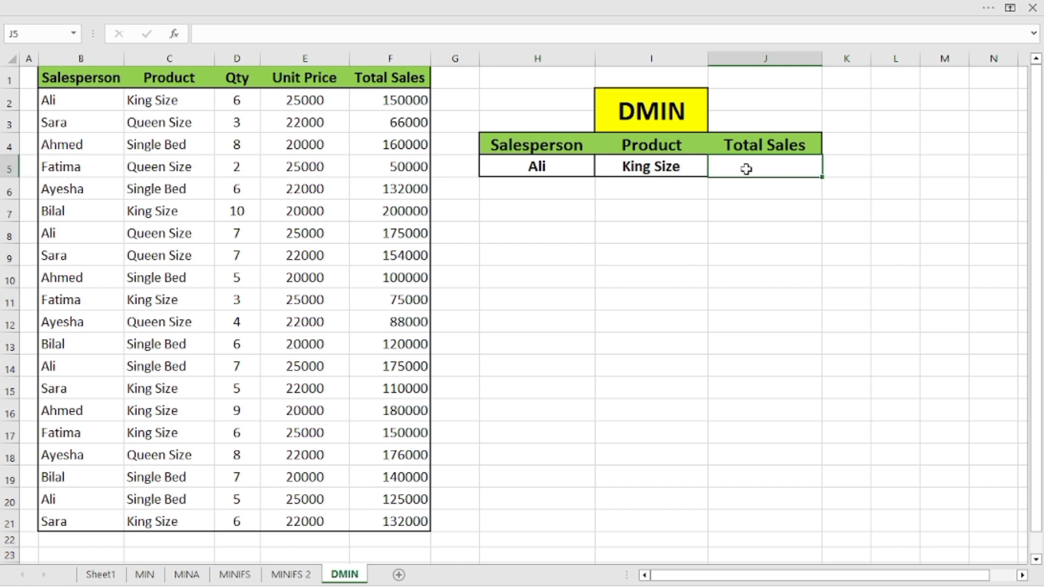
pyautogui.doubleClick(747, 170)
pyautogui.write('=d')
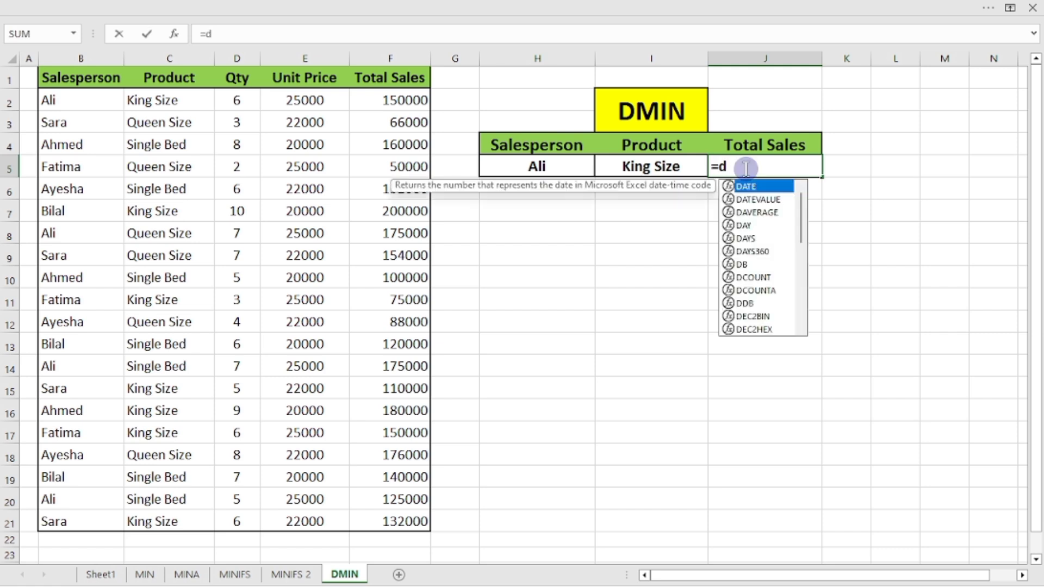
pyautogui.write('min')
pyautogui.press('Tab')
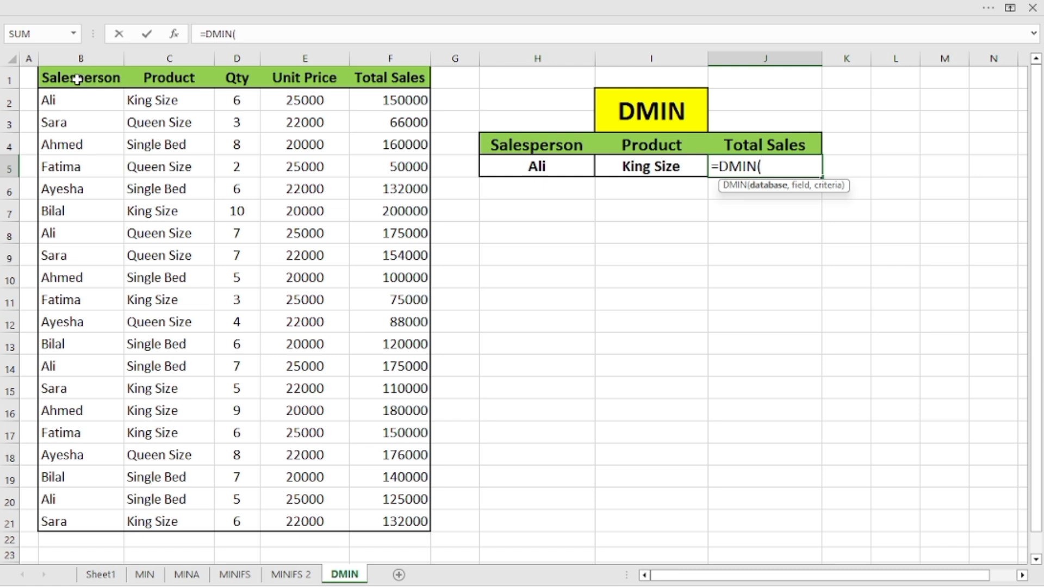
pyautogui.moveTo(75, 76); pyautogui.dragTo(407, 512)
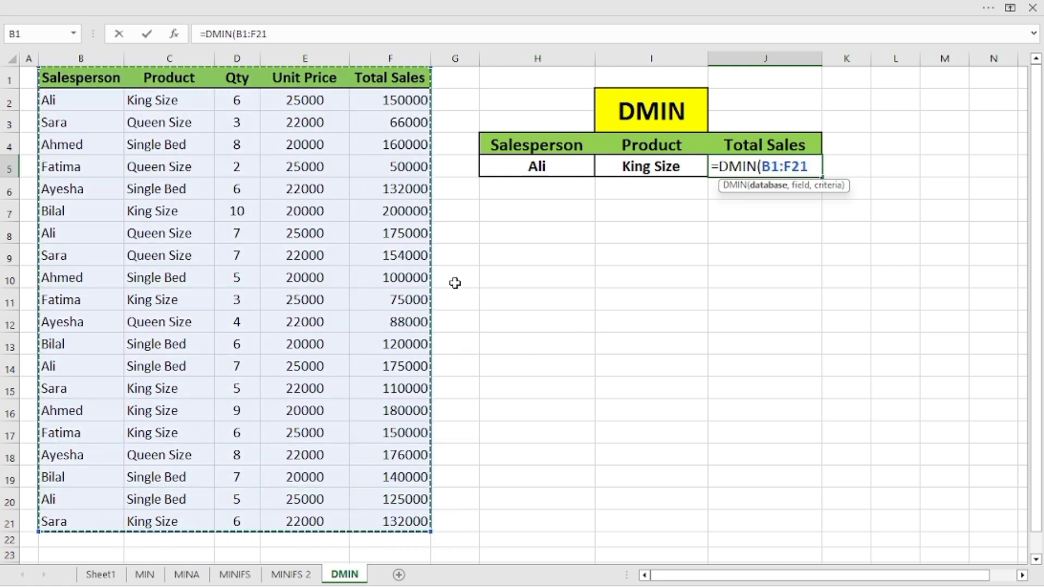
pyautogui.write(',')
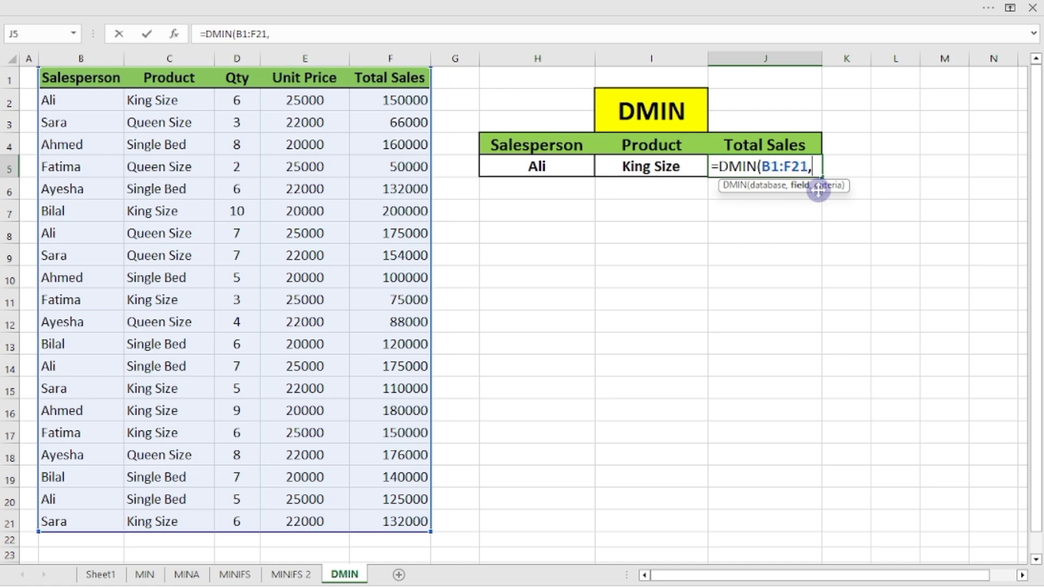
# Set the field argument of the J5 DMIN formula to the Total Sales header in F1
pyautogui.click(802, 197)
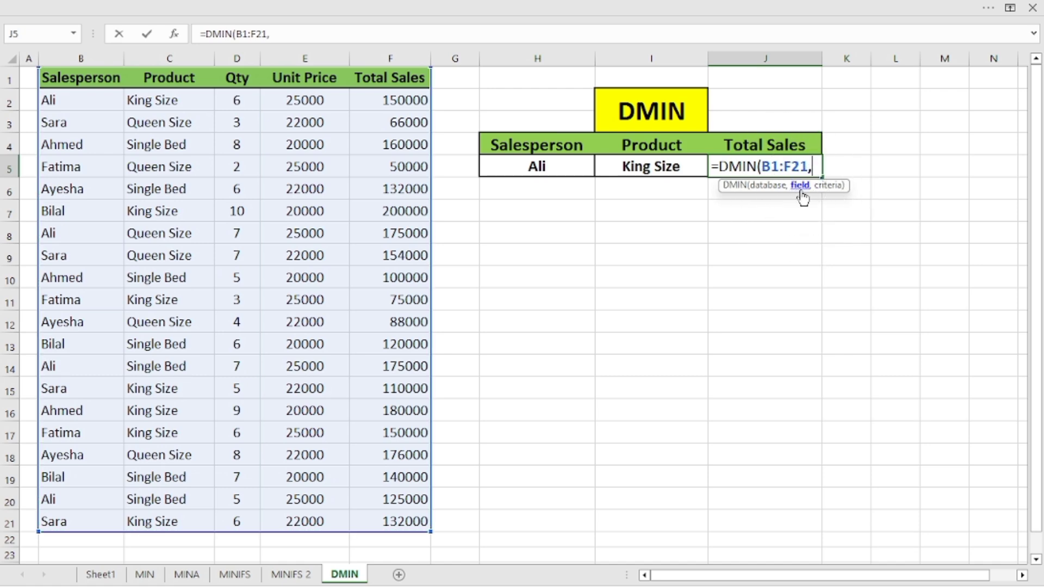
pyautogui.click(767, 168)
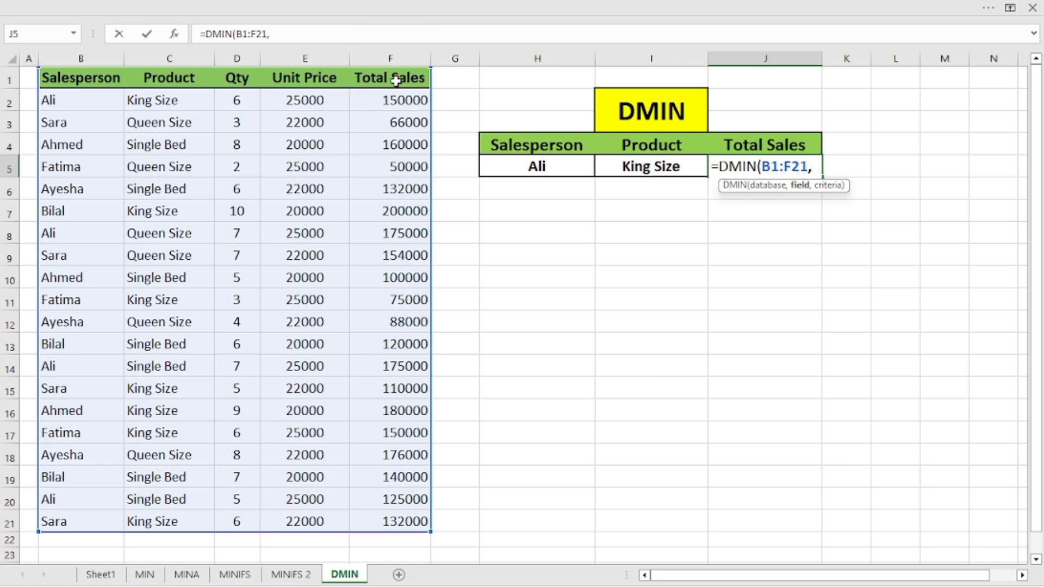
pyautogui.click(385, 78)
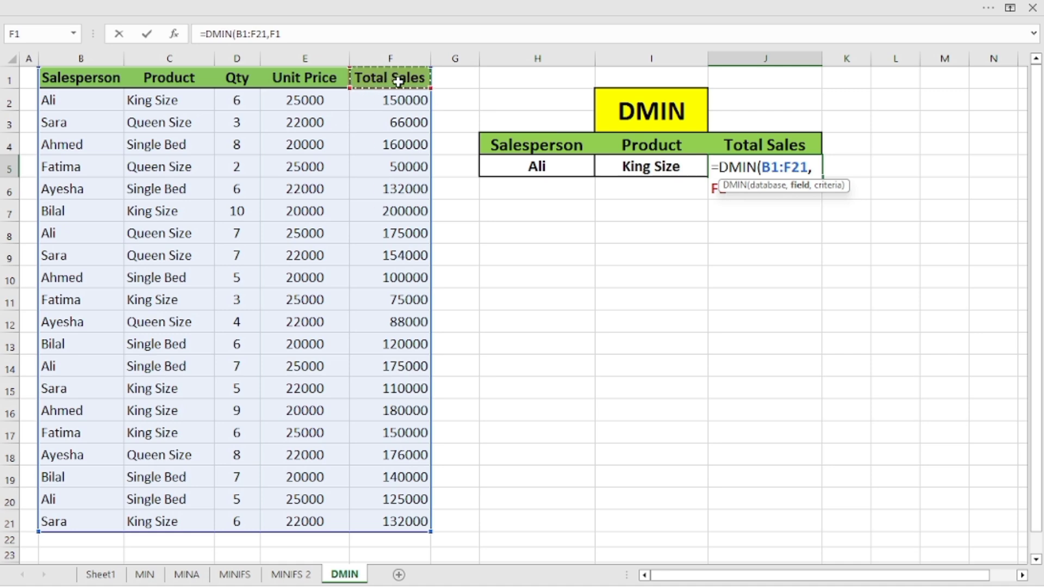
pyautogui.write(',')
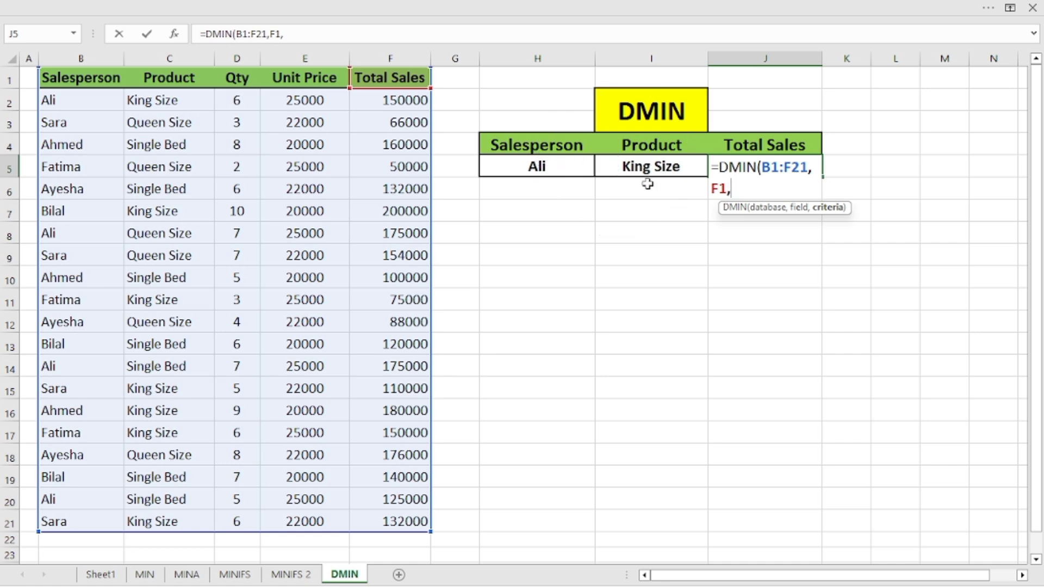
# Add the criteria range H4:I5, complete J5 as =DMIN(B1:F21,F1,H4:I5), and check its result
pyautogui.moveTo(538, 146); pyautogui.dragTo(638, 158)
pyautogui.click(717, 189)
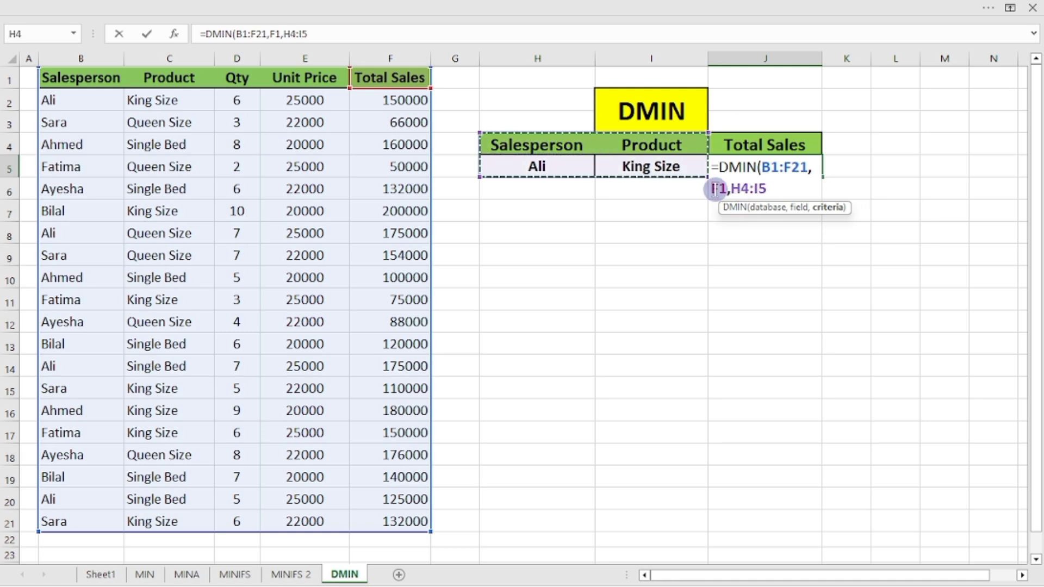
pyautogui.write(')')
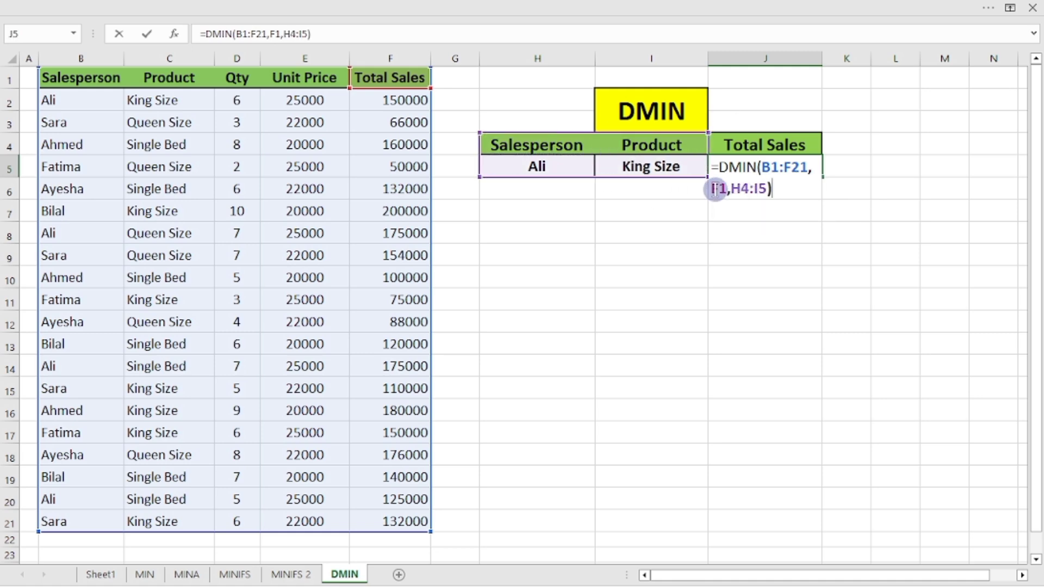
pyautogui.press('Return')
pyautogui.click(754, 167)
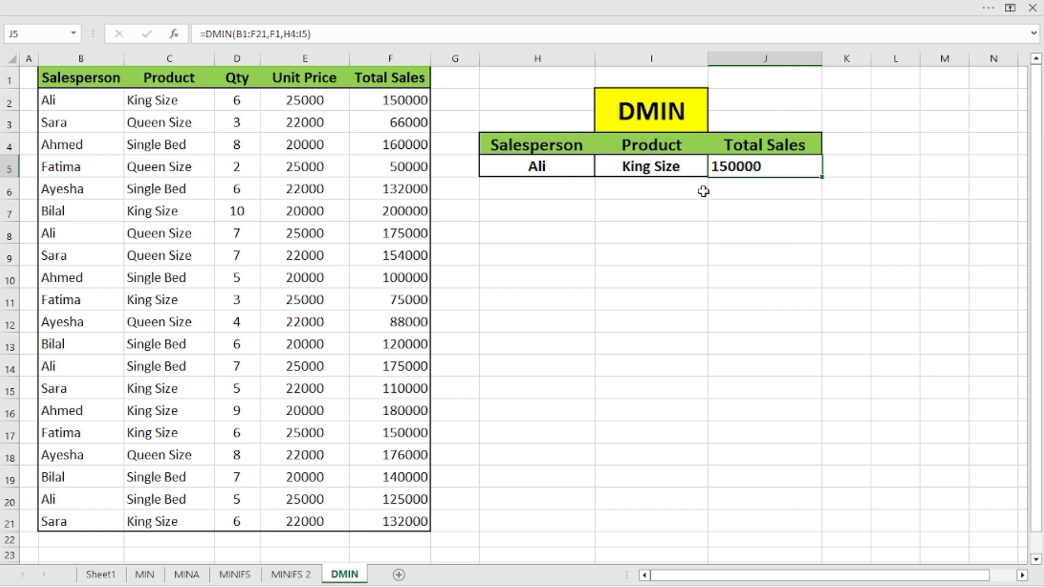
# Change the Product criterion in I5 to Single Bed and review the Total Sales result in J5
pyautogui.click(689, 172)
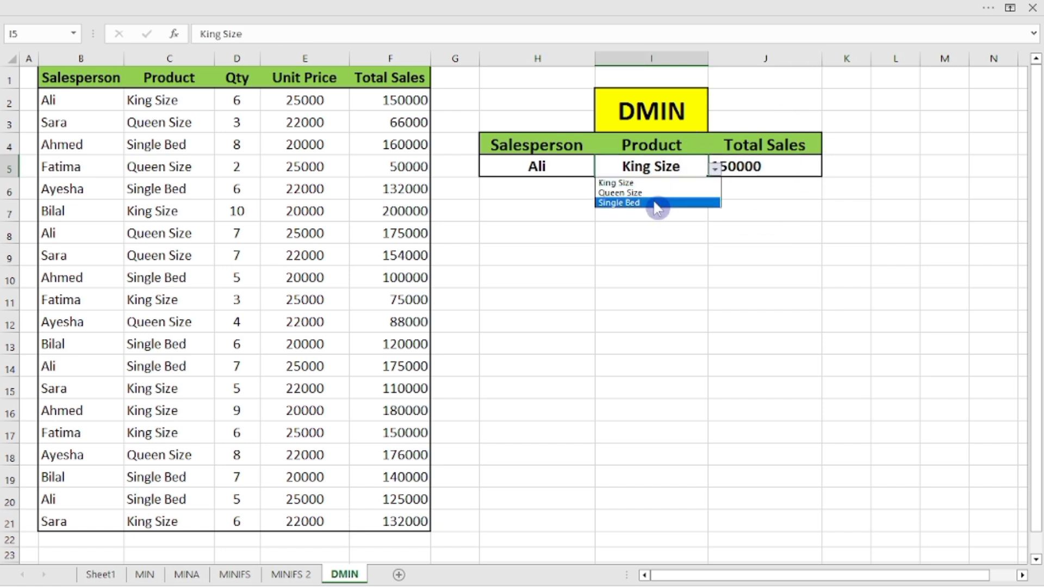
pyautogui.click(657, 203)
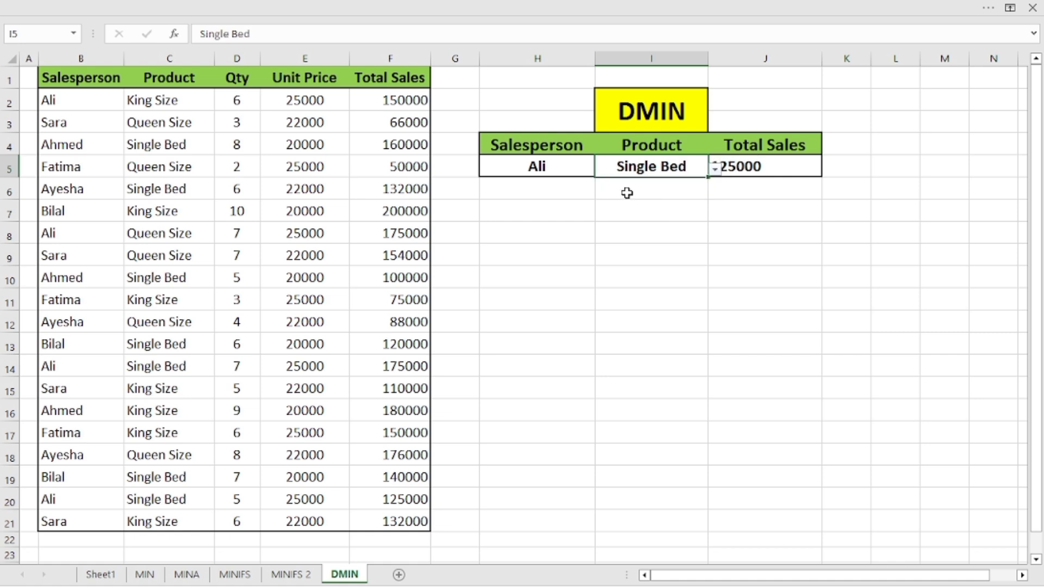
pyautogui.click(774, 172)
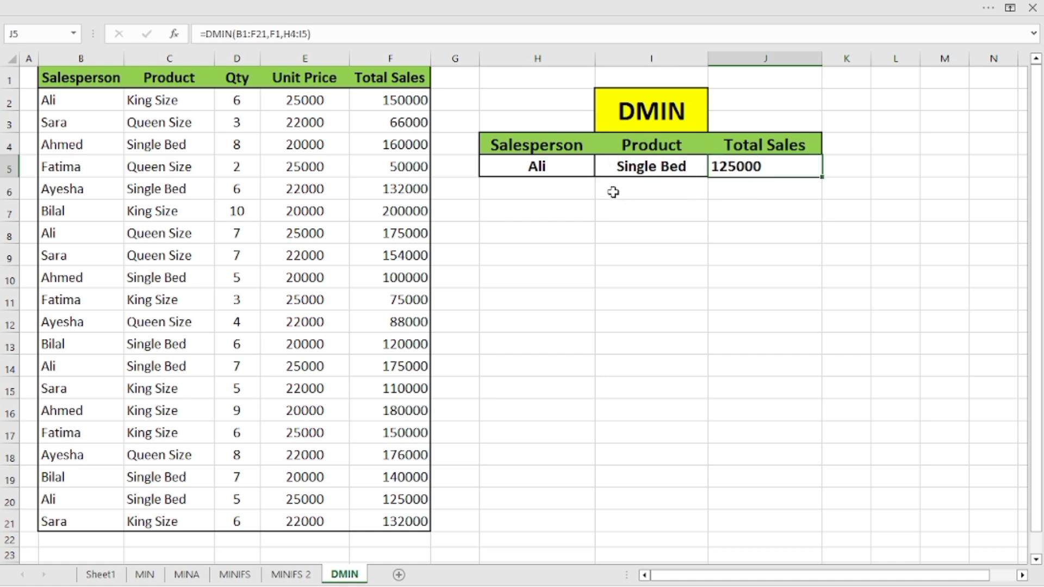
# Bring back the full ribbon and set up data validation on cell H7 that allows a List
pyautogui.hotkey('ctrl', 'shift', 'F1')
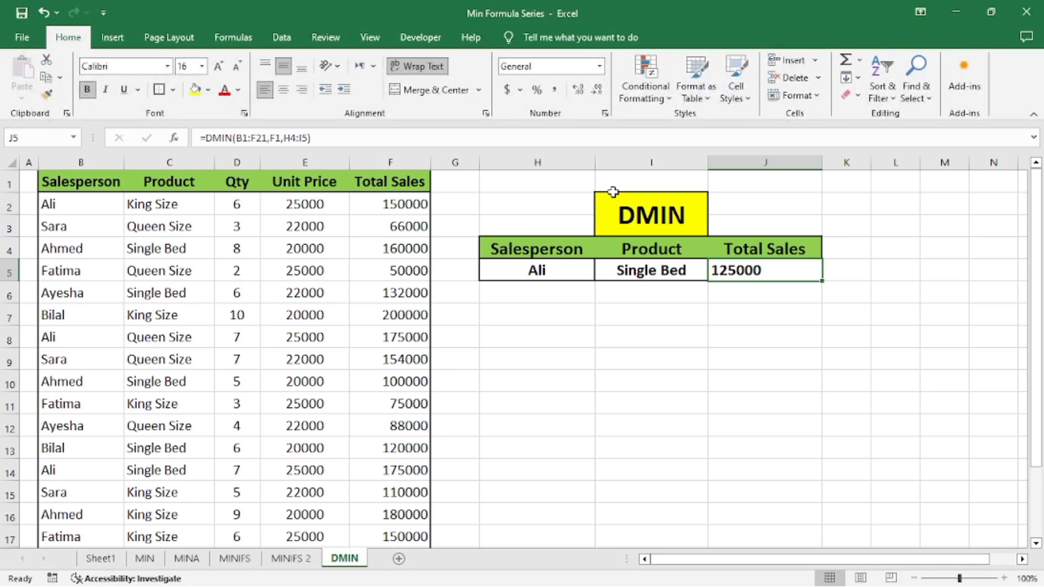
pyautogui.click(662, 275)
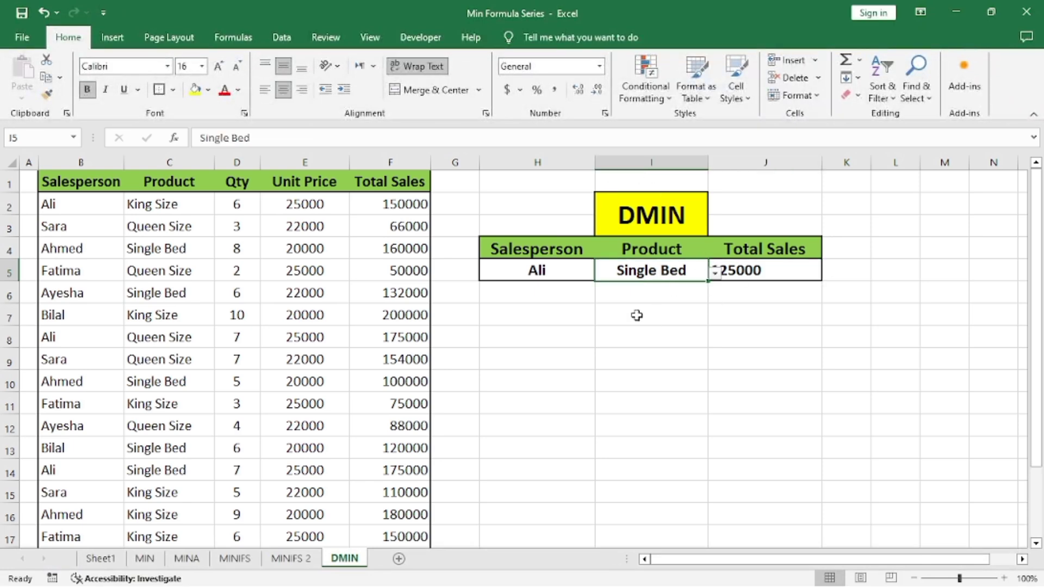
pyautogui.click(563, 321)
pyautogui.click(281, 36)
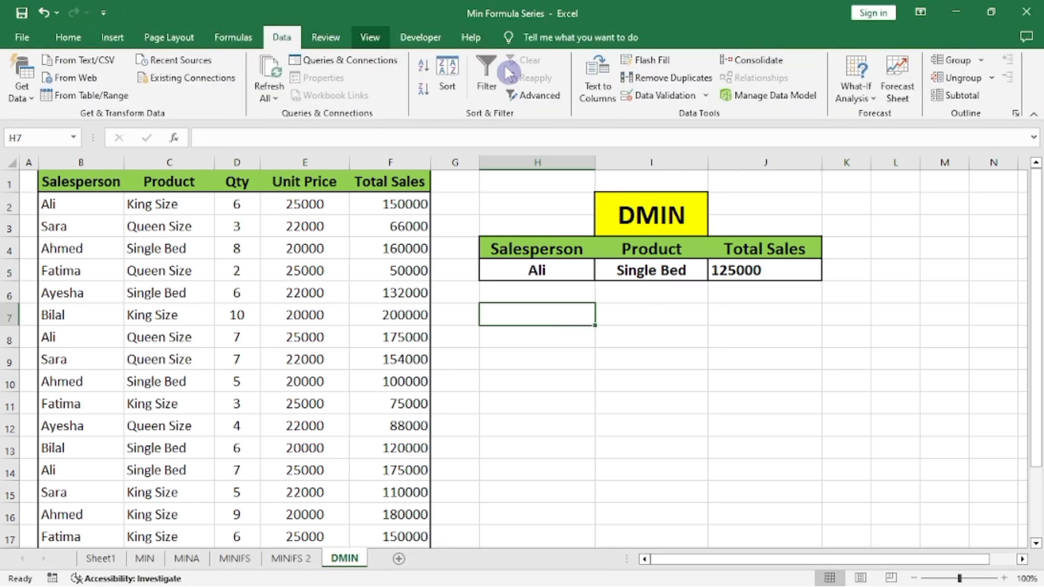
pyautogui.click(658, 96)
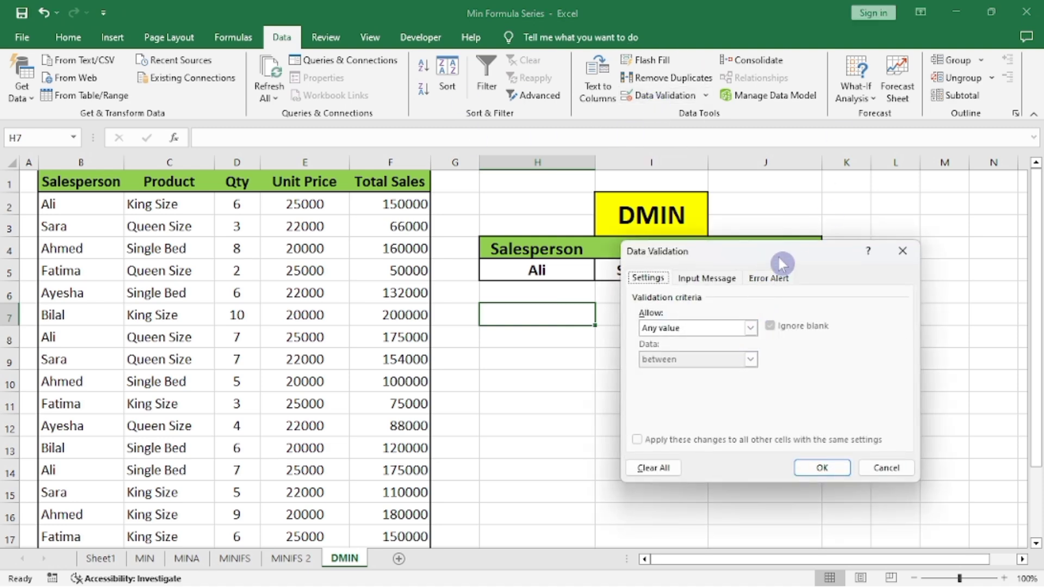
pyautogui.moveTo(781, 264); pyautogui.dragTo(798, 207)
pyautogui.click(767, 271)
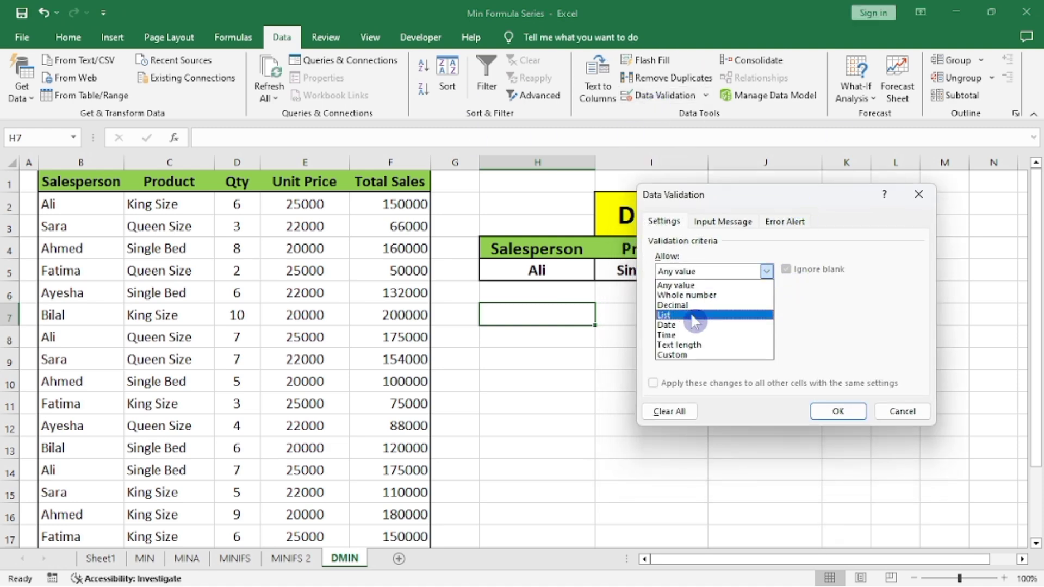
pyautogui.click(694, 317)
# Use =$B$2:$B$7 as the source of H7's validation list and apply the rule
pyautogui.click(724, 333)
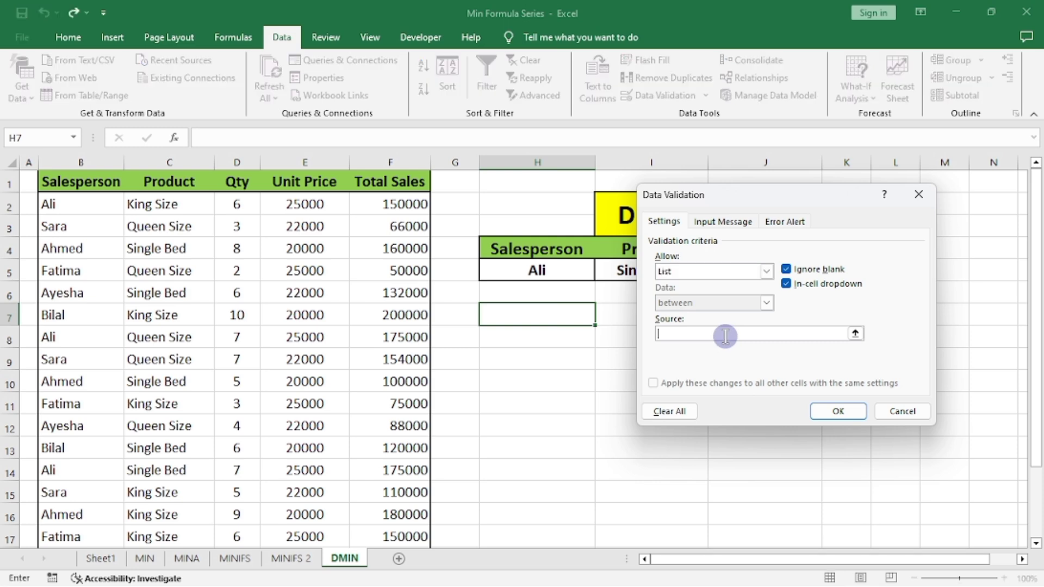
pyautogui.moveTo(84, 208); pyautogui.dragTo(85, 313)
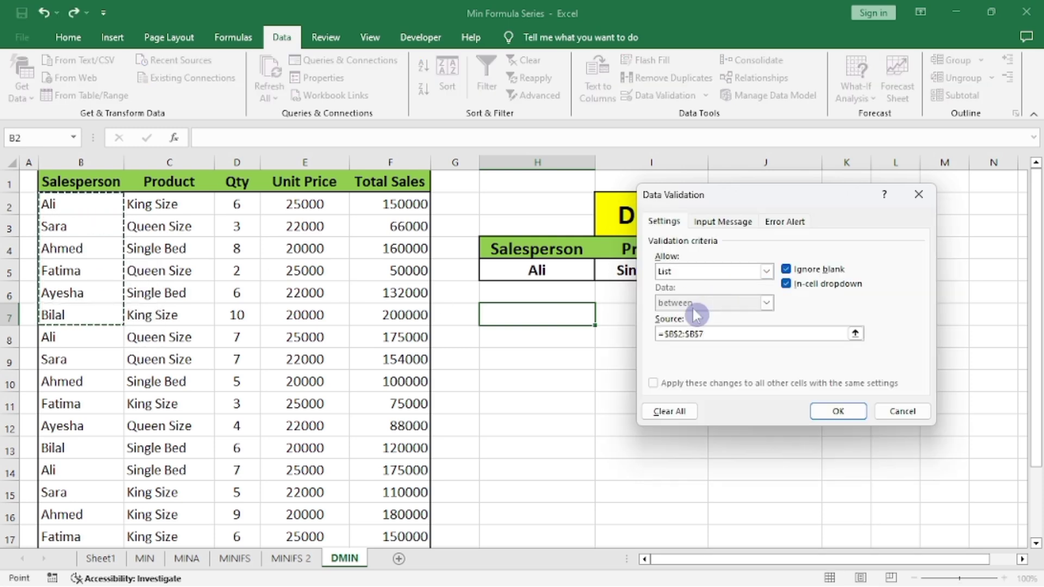
pyautogui.click(740, 333)
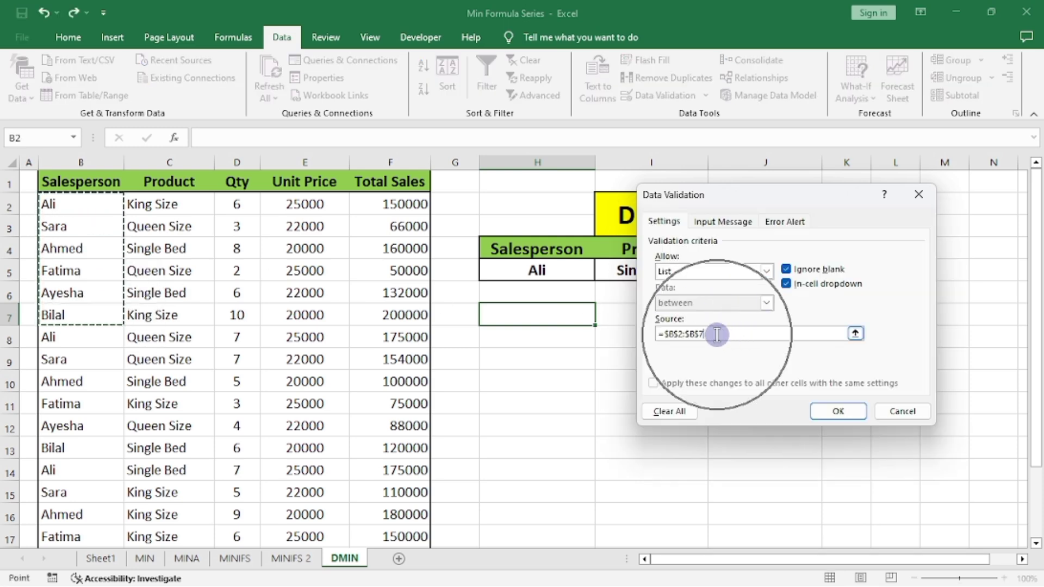
pyautogui.click(834, 410)
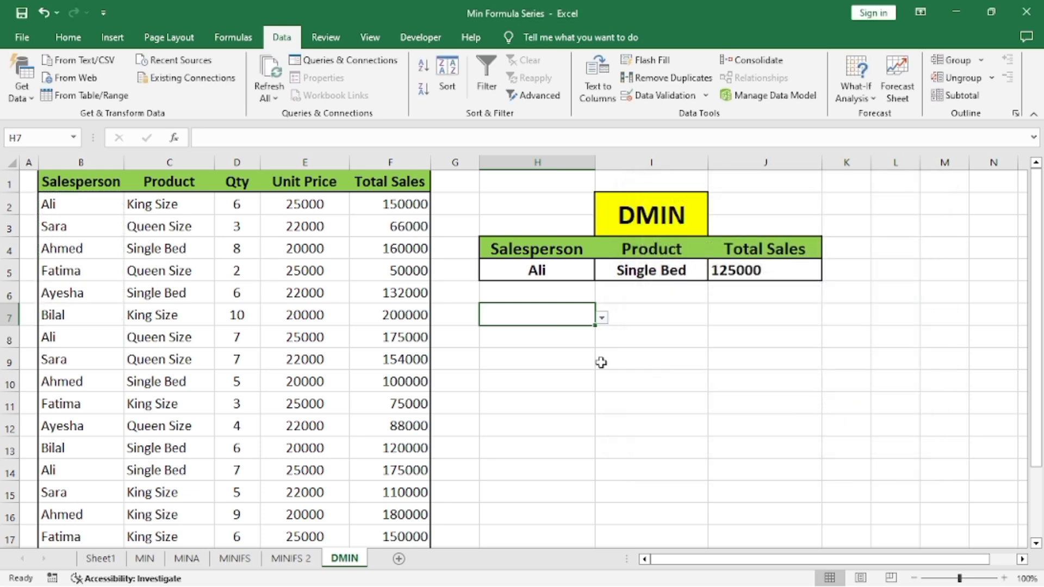
# Test the H7 dropdown by choosing the fourth salesperson in the list, and replace that choice with the fifth one
pyautogui.click(603, 320)
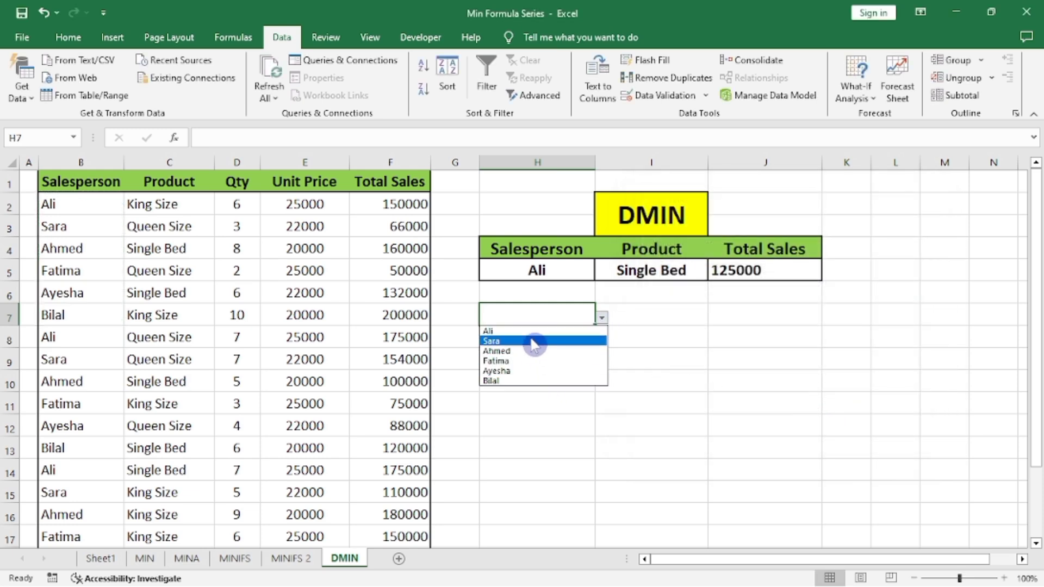
pyautogui.click(521, 362)
pyautogui.click(684, 335)
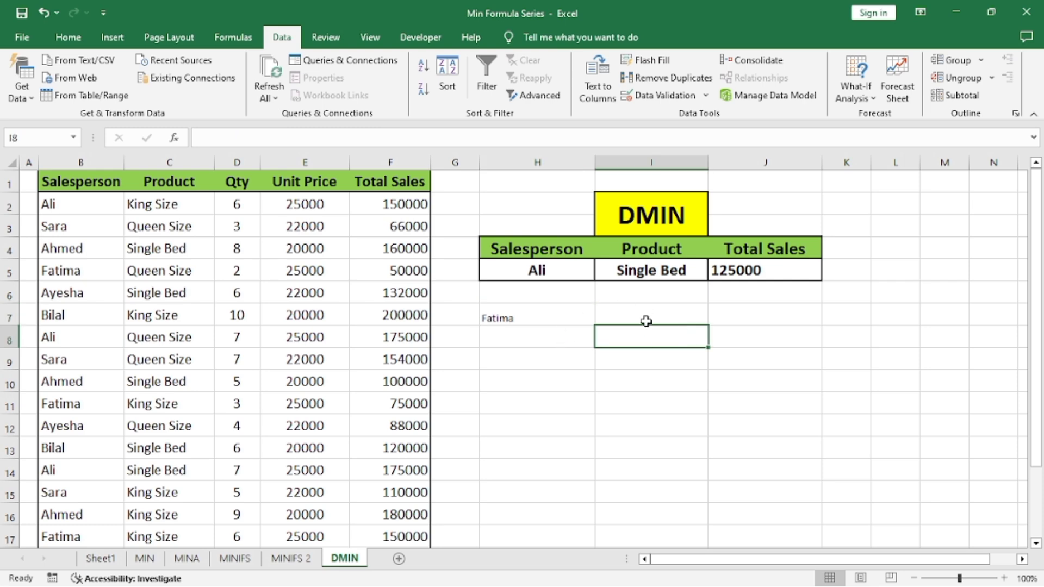
pyautogui.click(552, 313)
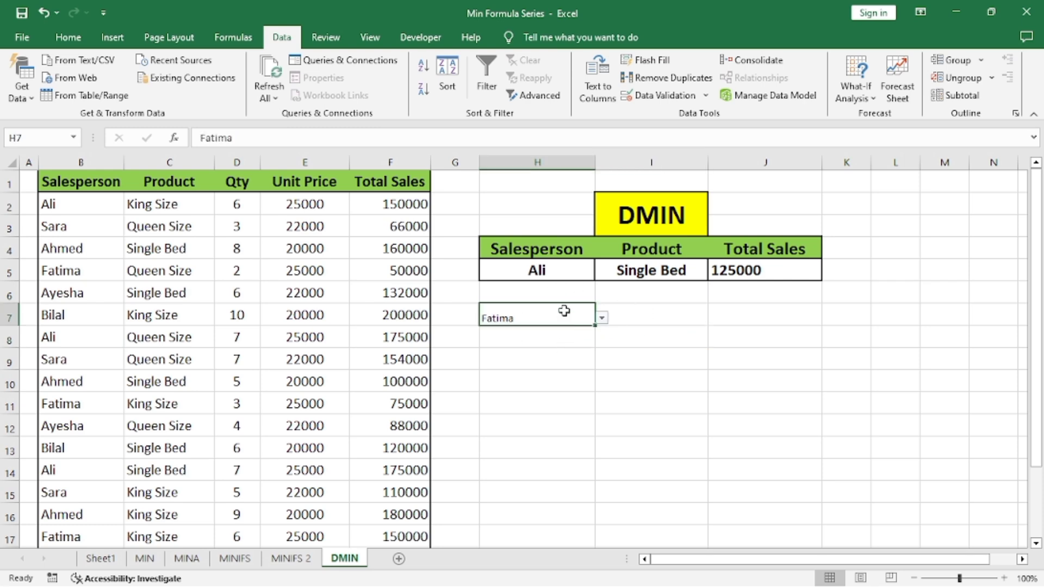
pyautogui.click(602, 318)
pyautogui.click(544, 370)
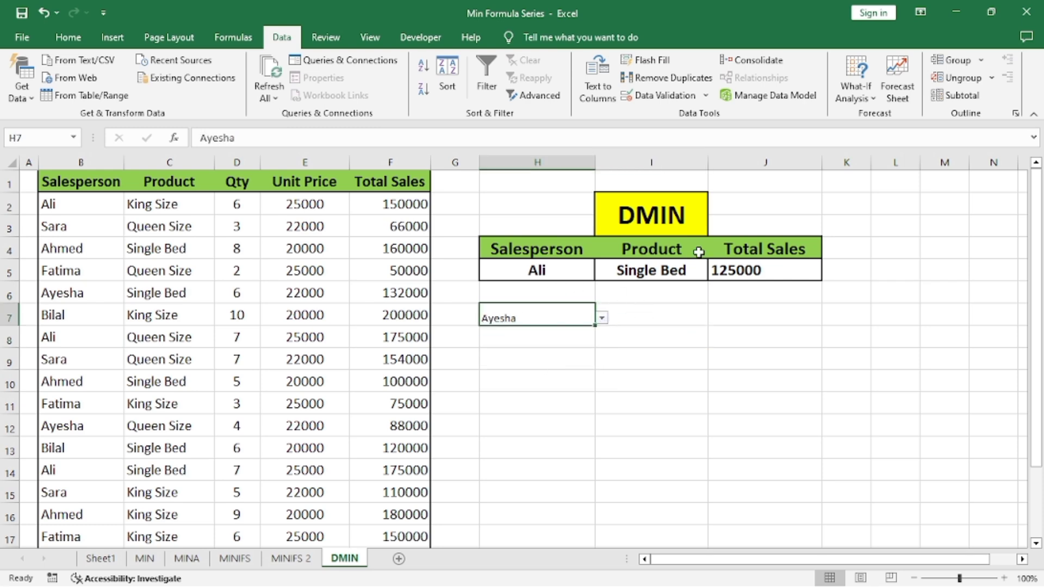
pyautogui.click(724, 319)
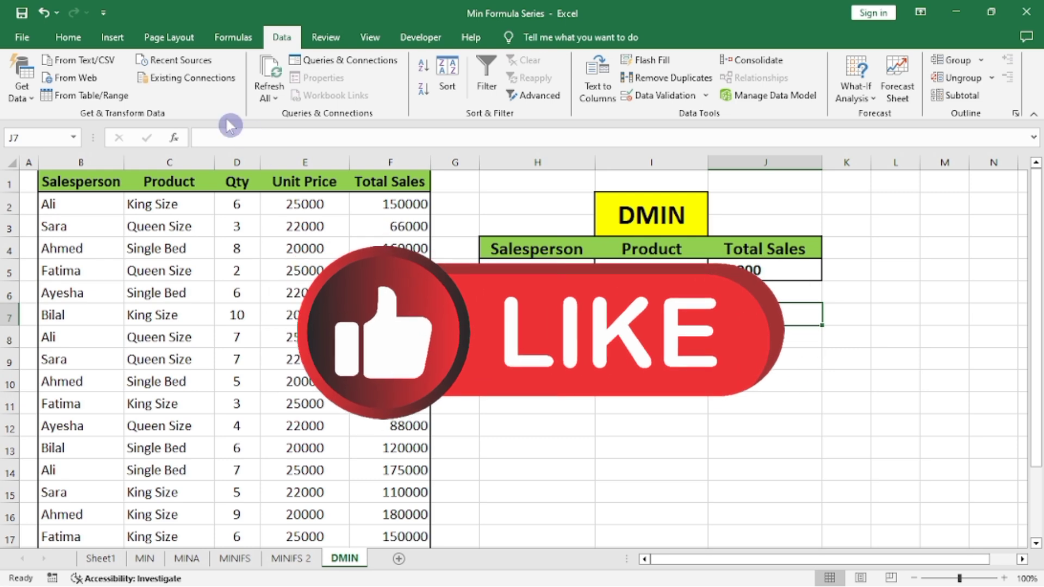
pyautogui.click(86, 40)
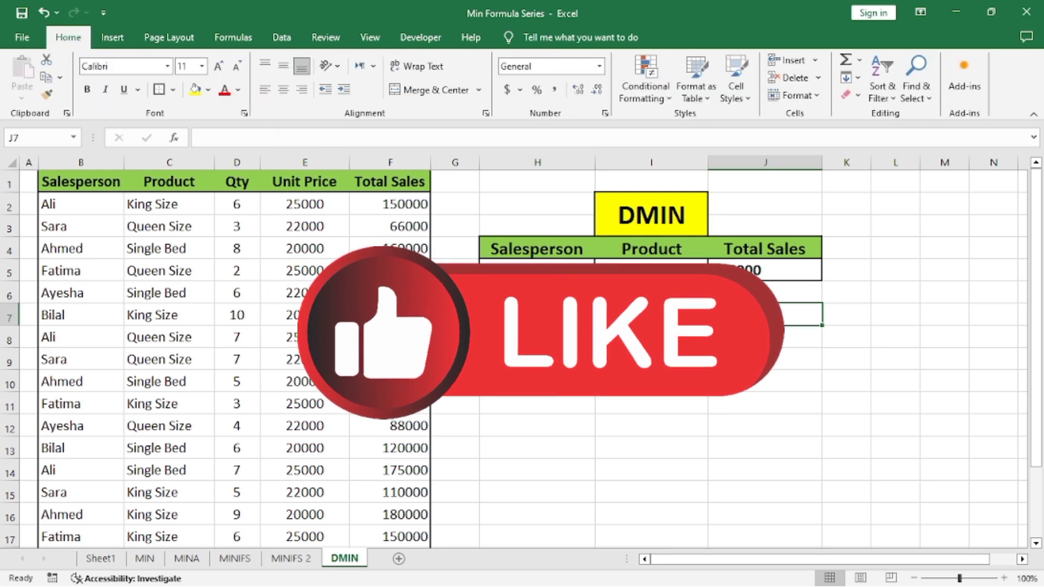